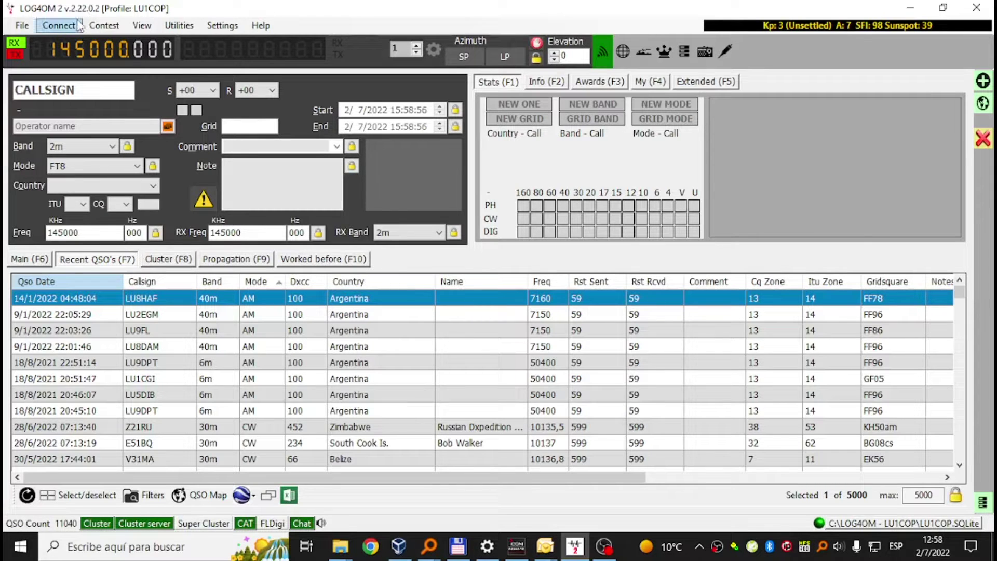
Disconnect the radio's CAT link through the Hamlib connection window and close that window
left_click(70, 26)
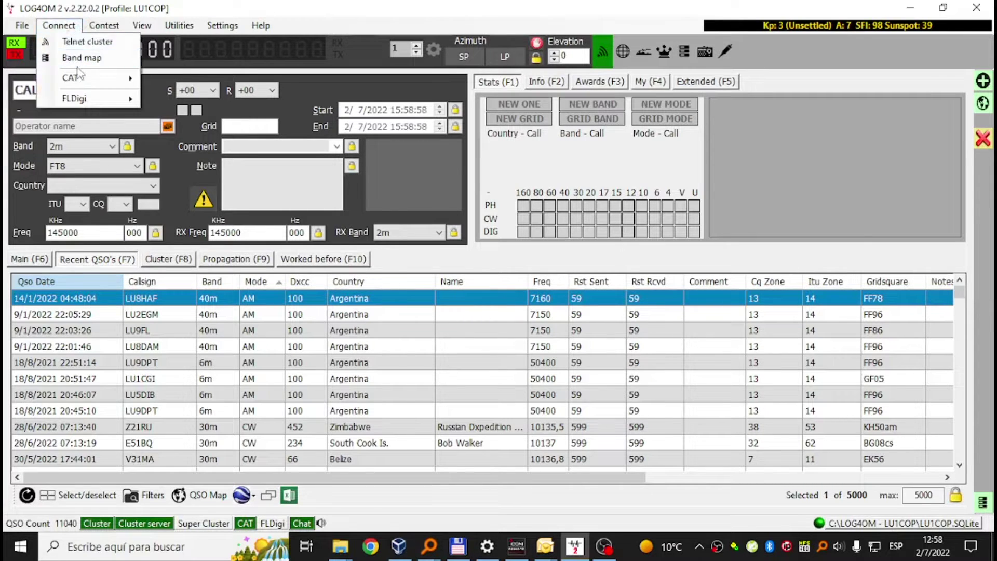
mouse_move(79, 79)
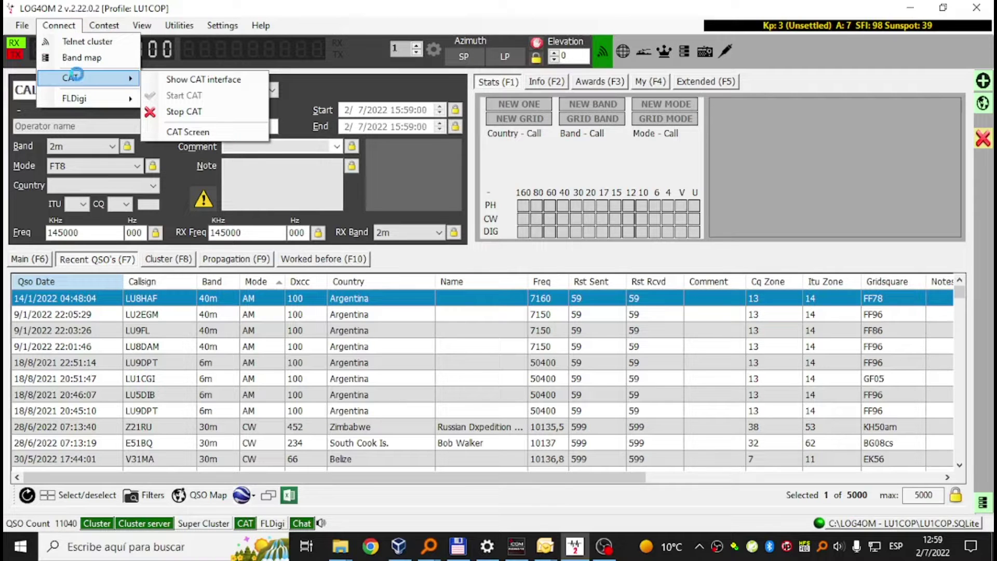
left_click(71, 29)
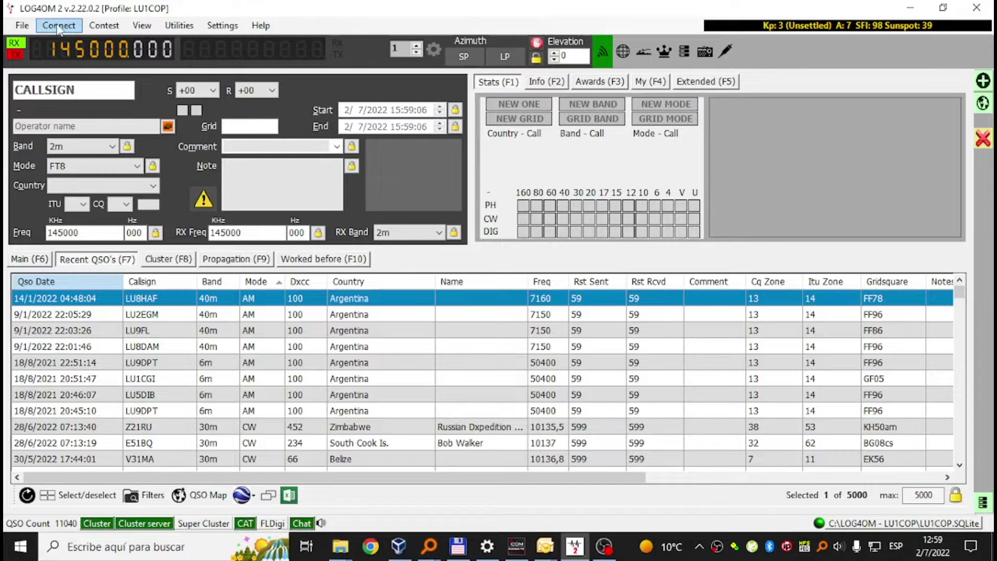
left_click(60, 27)
mouse_move(73, 82)
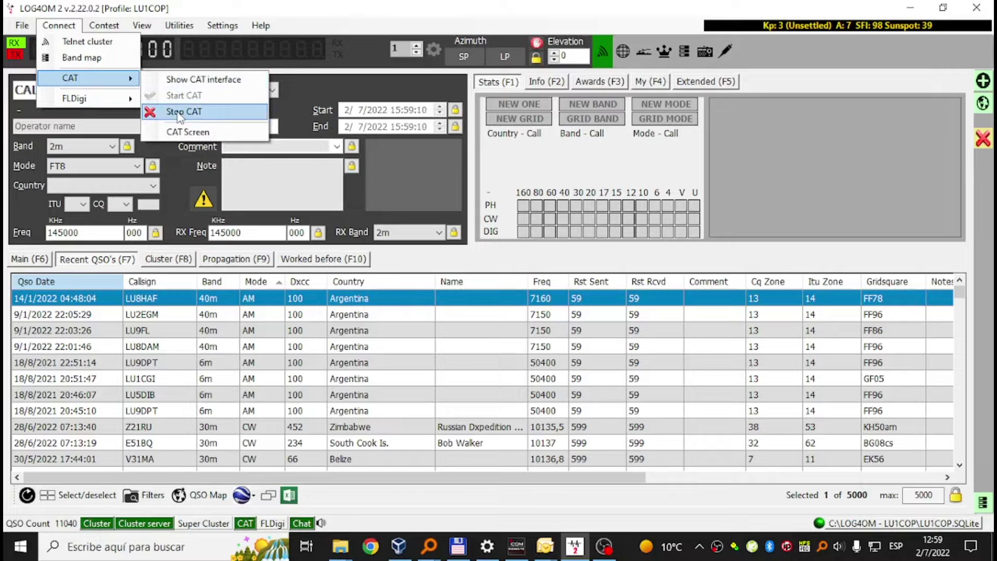
left_click(223, 85)
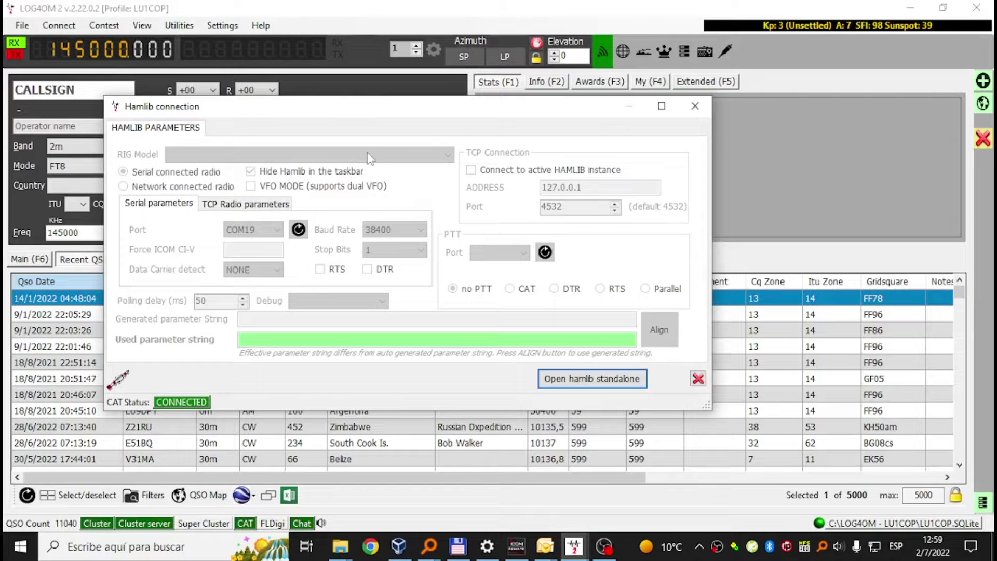
left_click(698, 378)
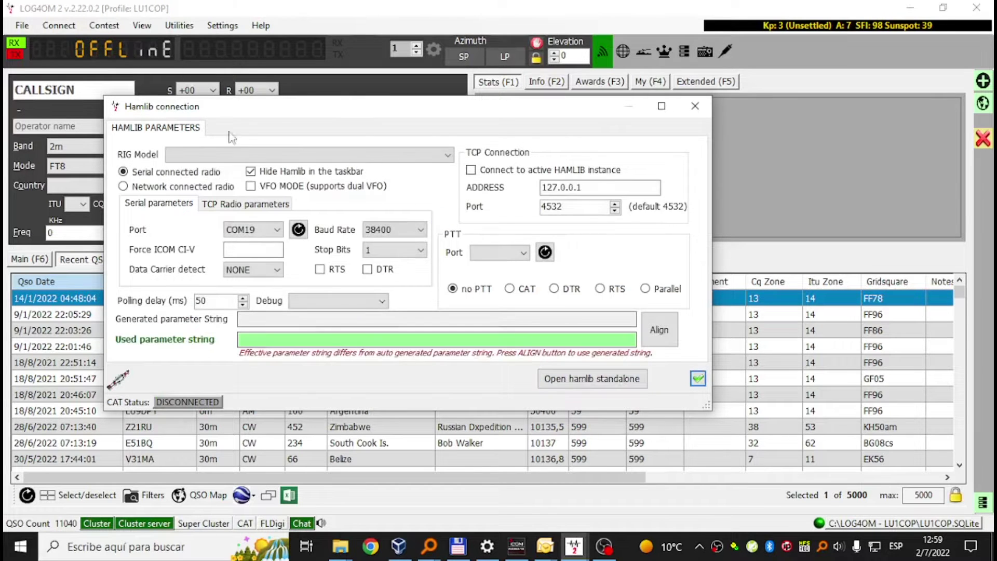
left_click(701, 110)
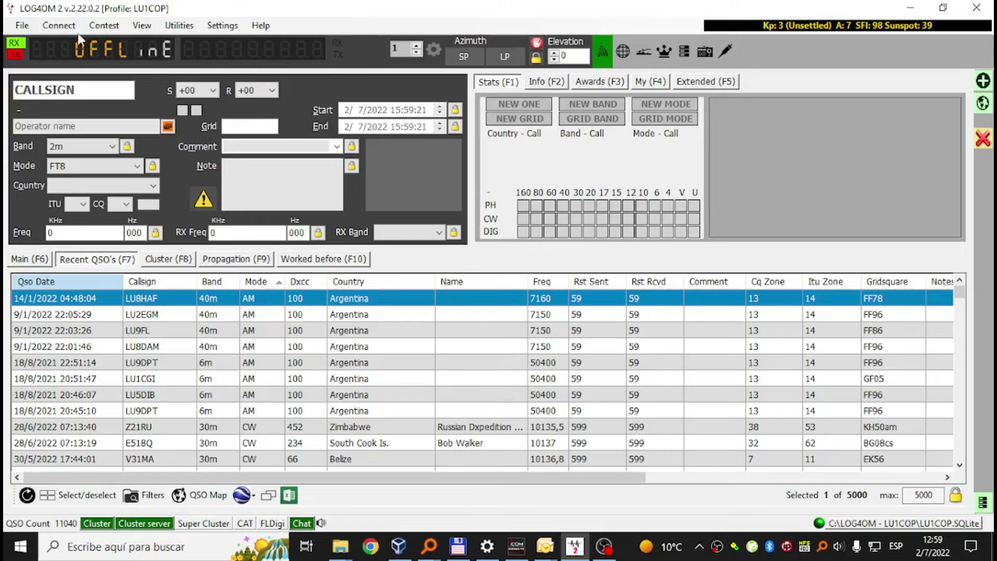
Reopen the CAT interface and set the Hamlib rig model to Icom IC-705 Stable
left_click(58, 25)
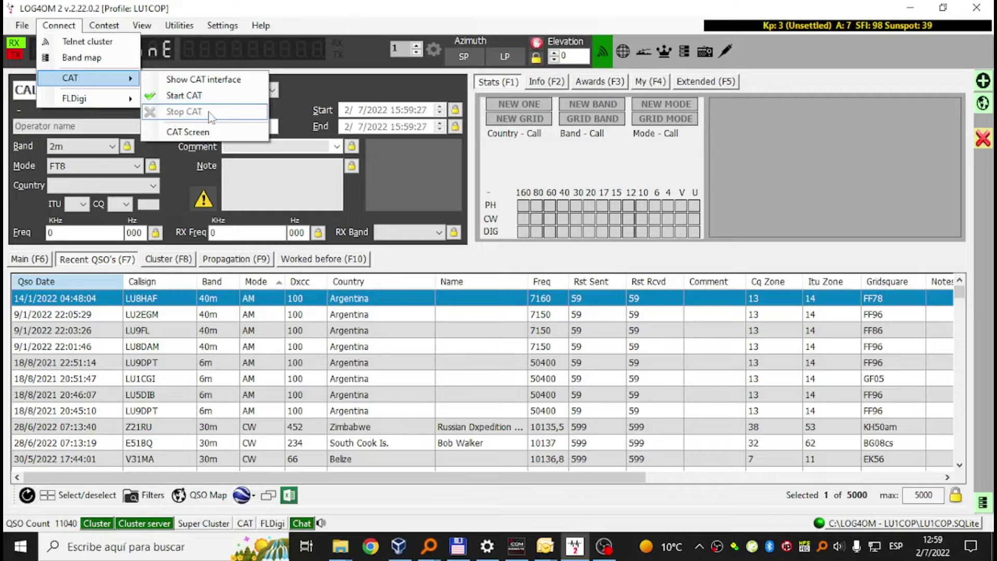
left_click(223, 83)
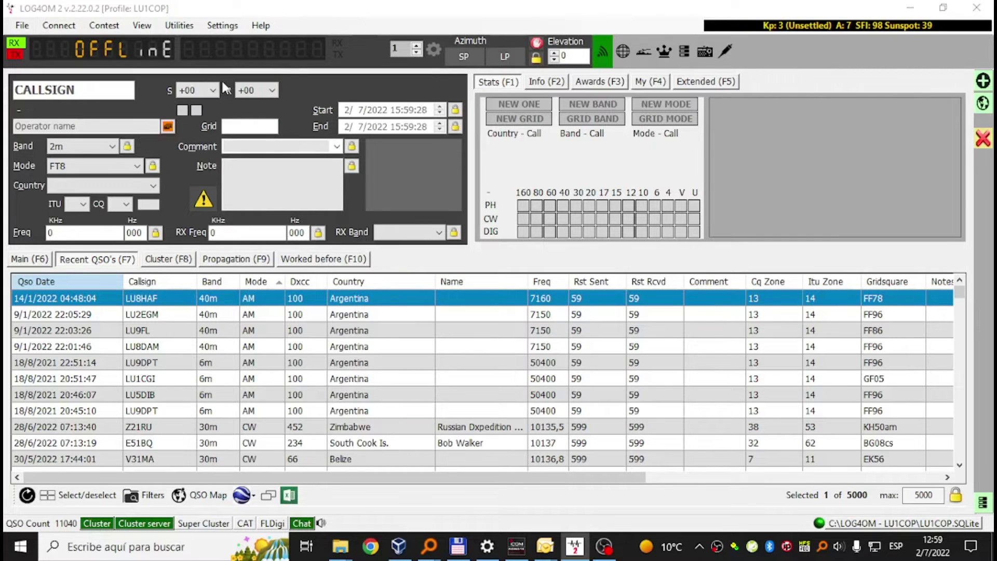
left_click(291, 154)
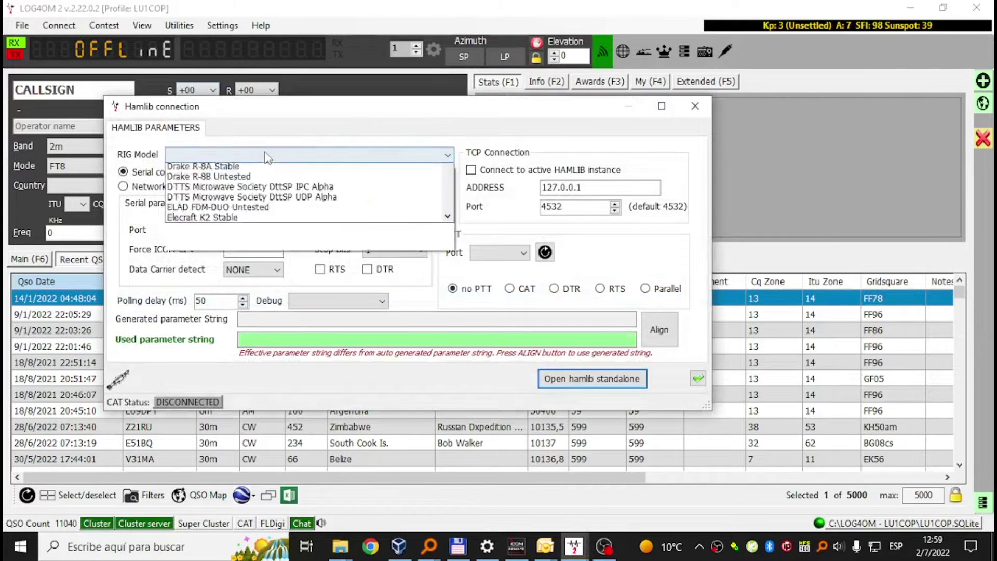
scroll(335, 331, "down", 12)
scroll(335, 331, "down", 11)
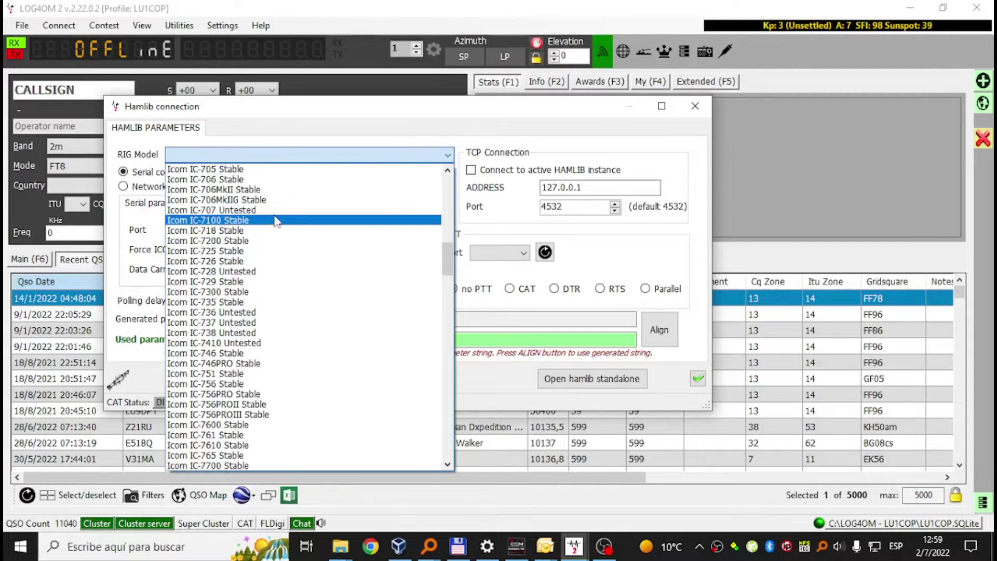
scroll(257, 187, "up", 1)
left_click(252, 170)
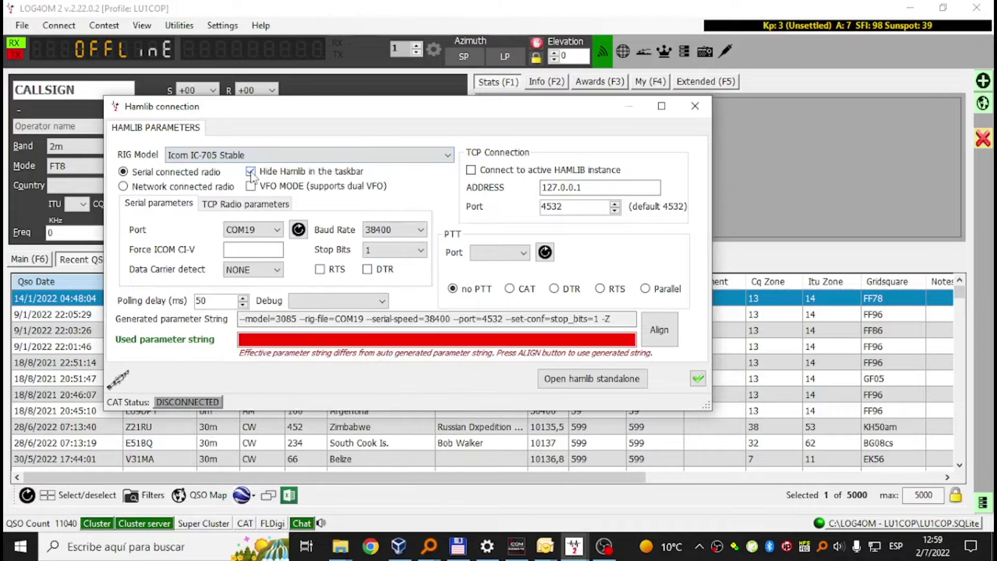
Set the serial port to COM10 with the used parameter string aligned, and connect CAT
left_click(277, 230)
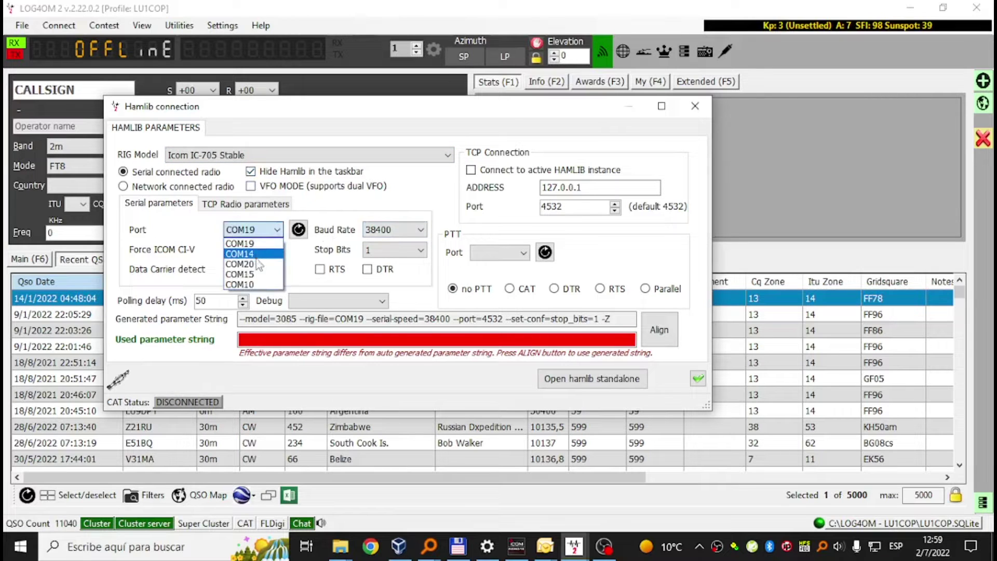
left_click(243, 284)
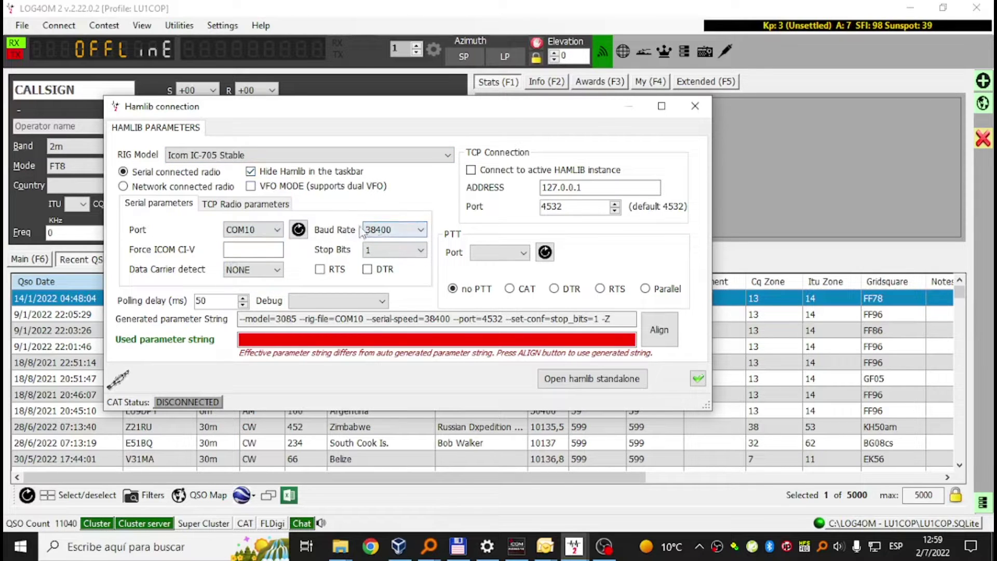
left_click(659, 330)
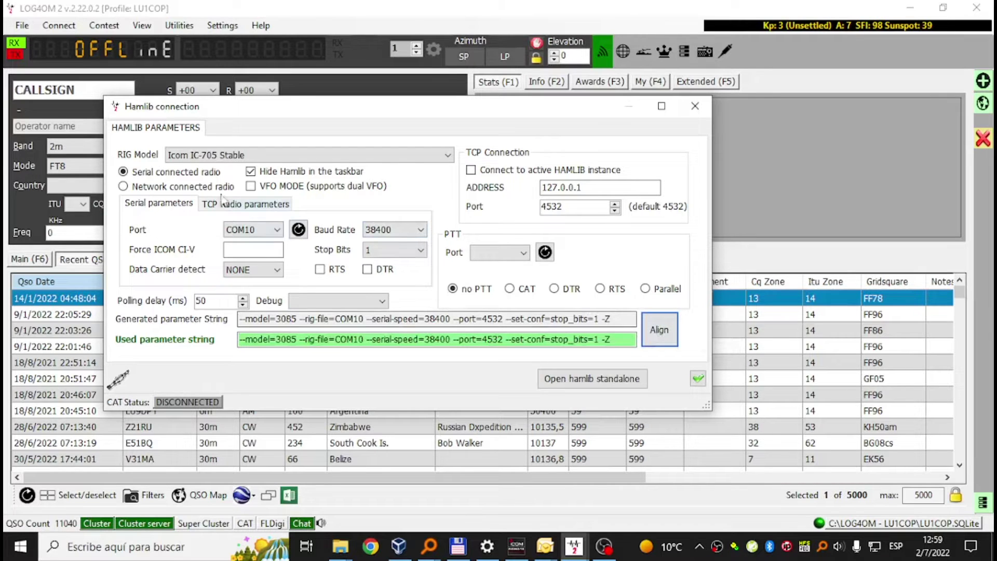
left_click(699, 379)
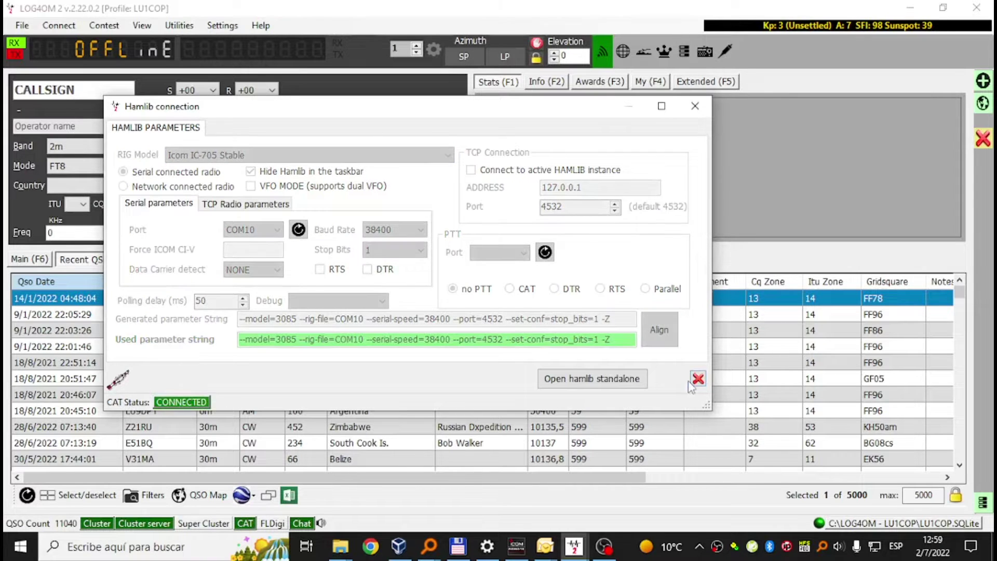
left_click(695, 106)
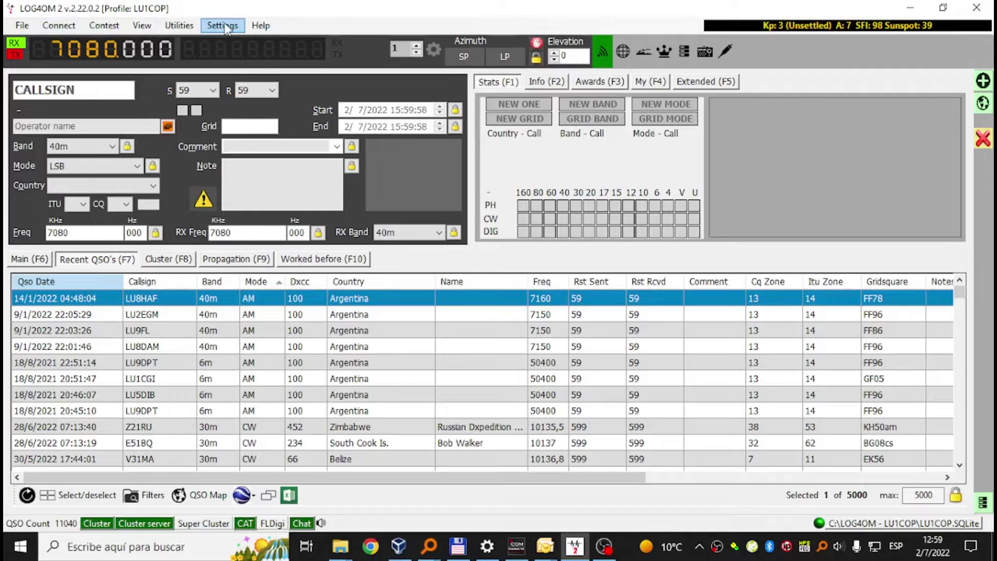
Stop CAT and open the CAT interface page of the program configuration
left_click(58, 26)
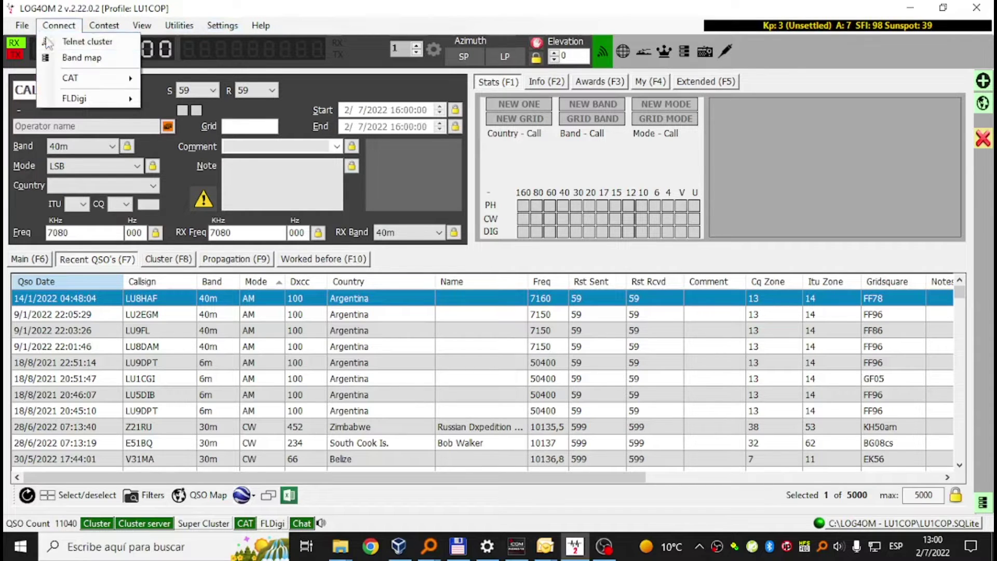
left_click(183, 112)
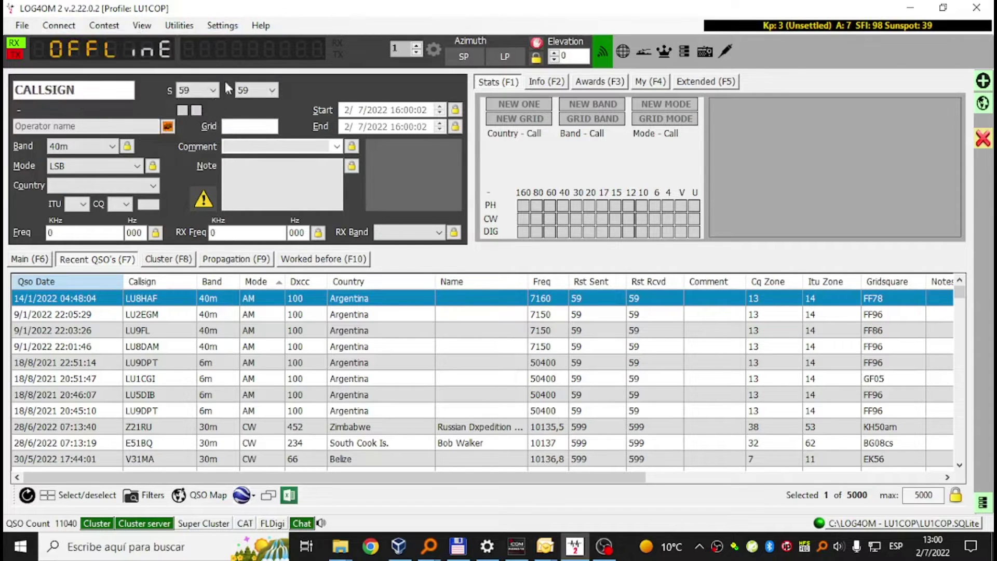
left_click(221, 29)
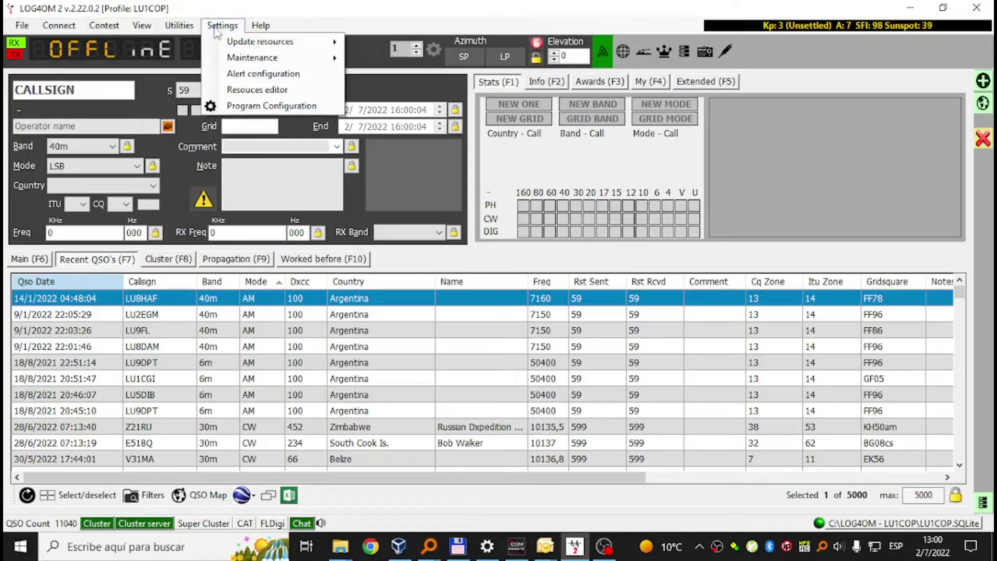
left_click(254, 107)
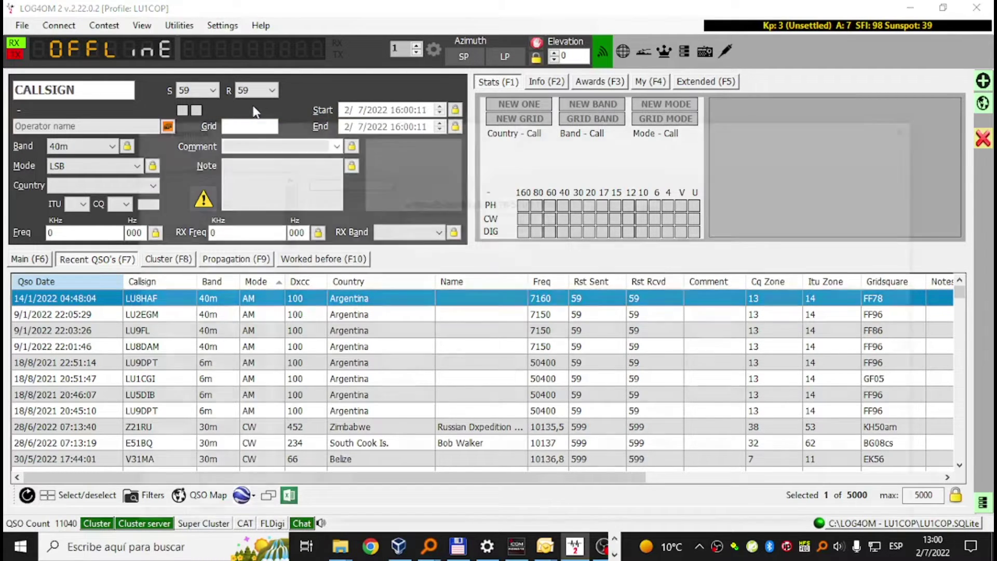
scroll(270, 312, "down", 2)
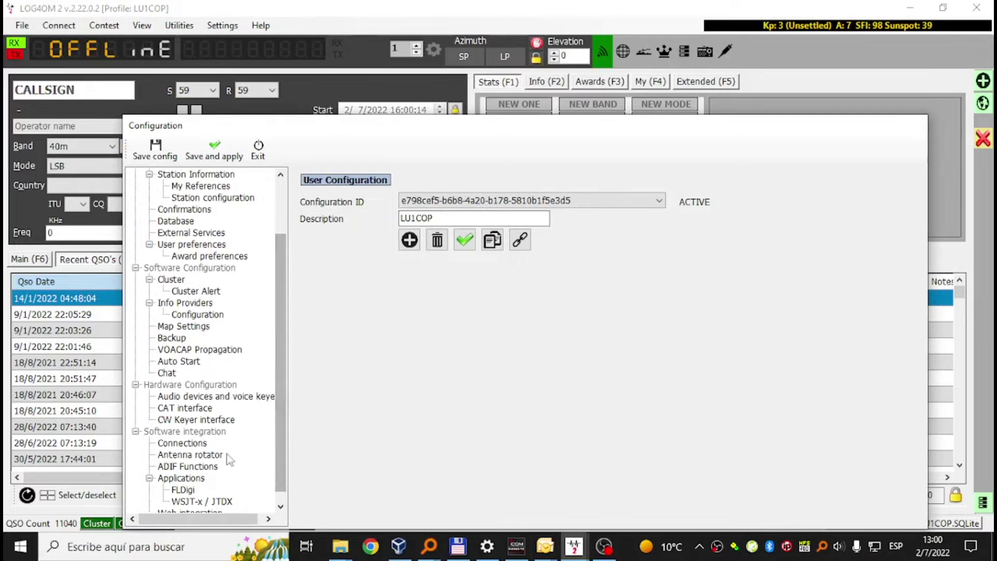
scroll(218, 437, "down", 1)
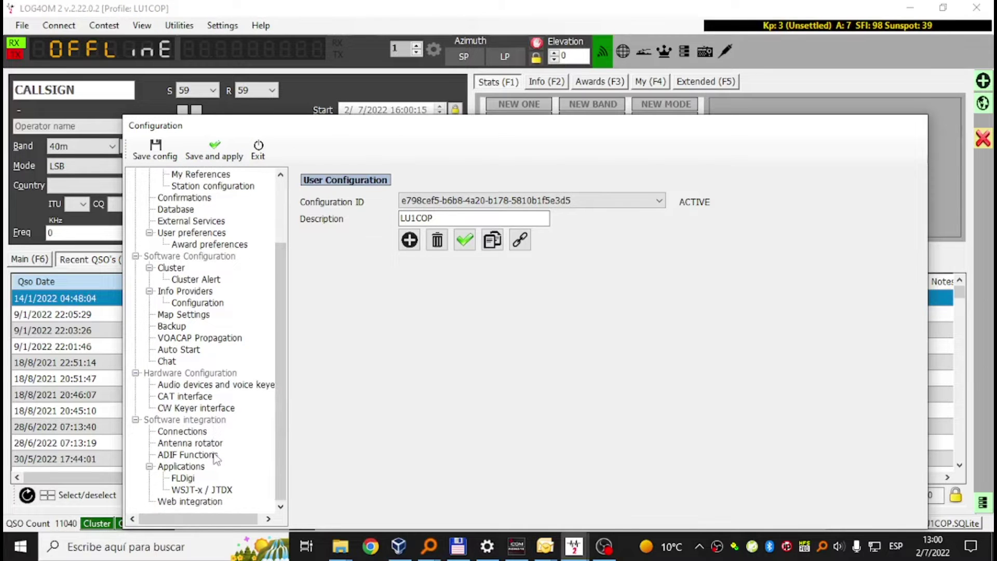
left_click(185, 397)
left_click_drag(618, 132, 623, 51)
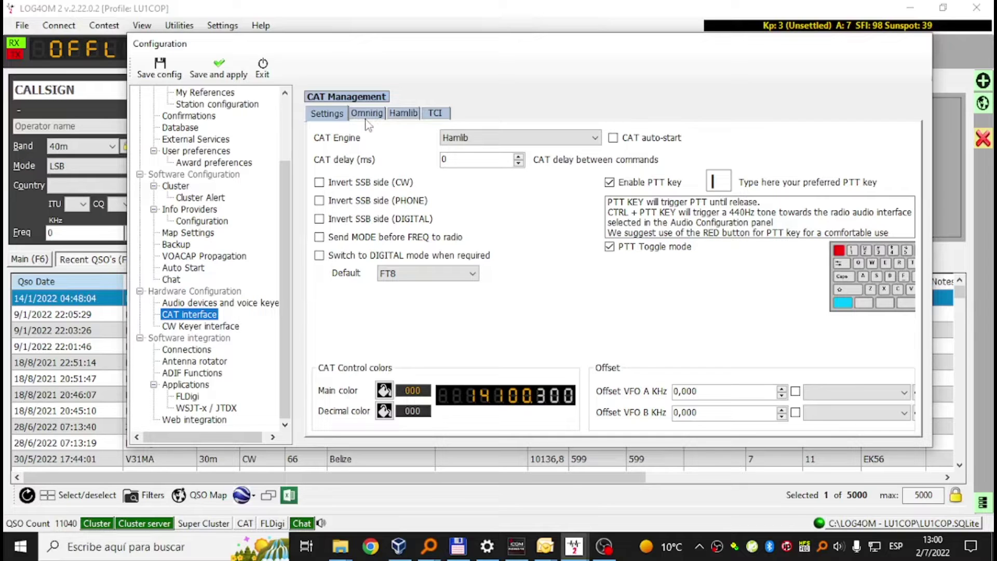
Select Hamlib as the CAT engine and bring up its Hamlib parameters
left_click(614, 140)
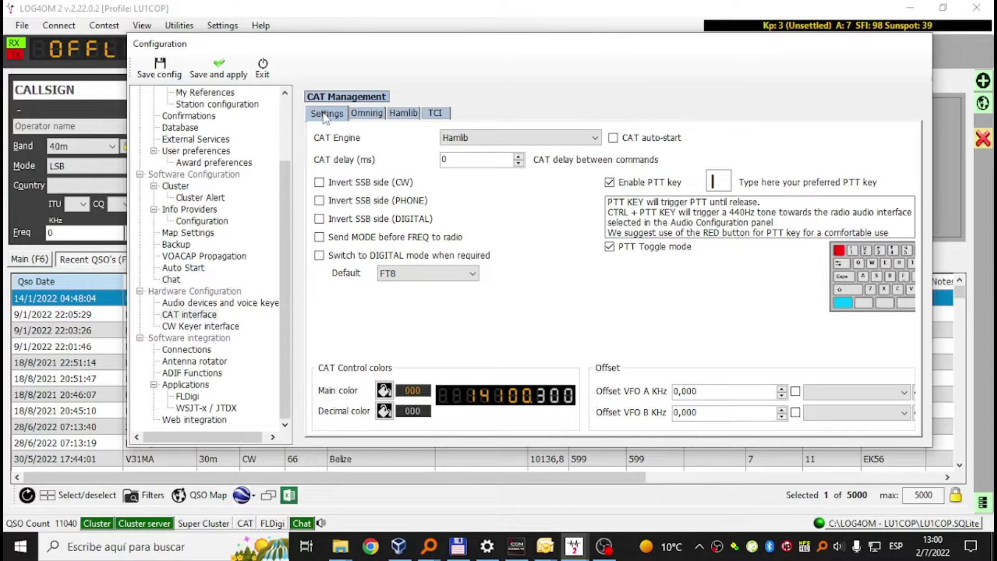
left_click(491, 138)
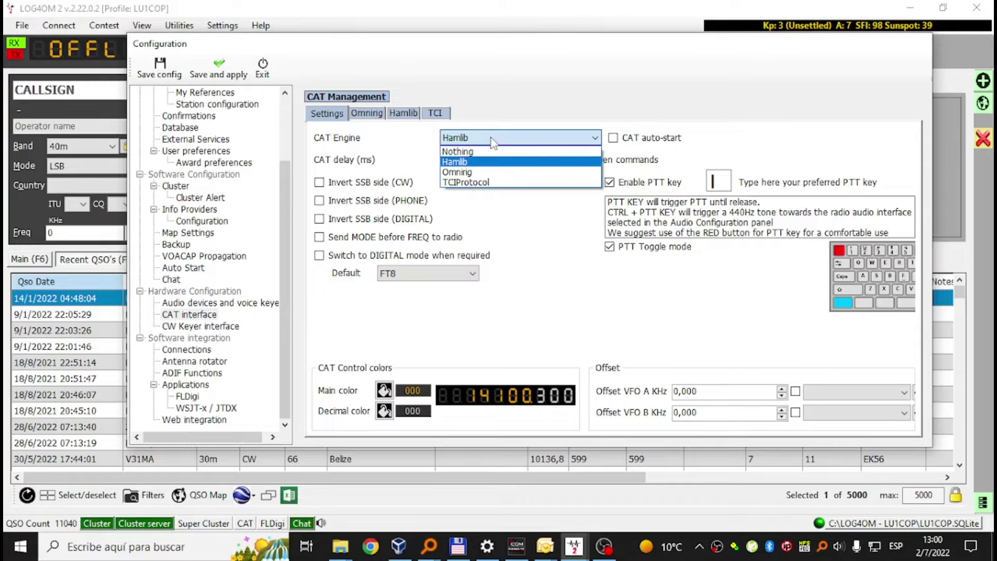
left_click(478, 163)
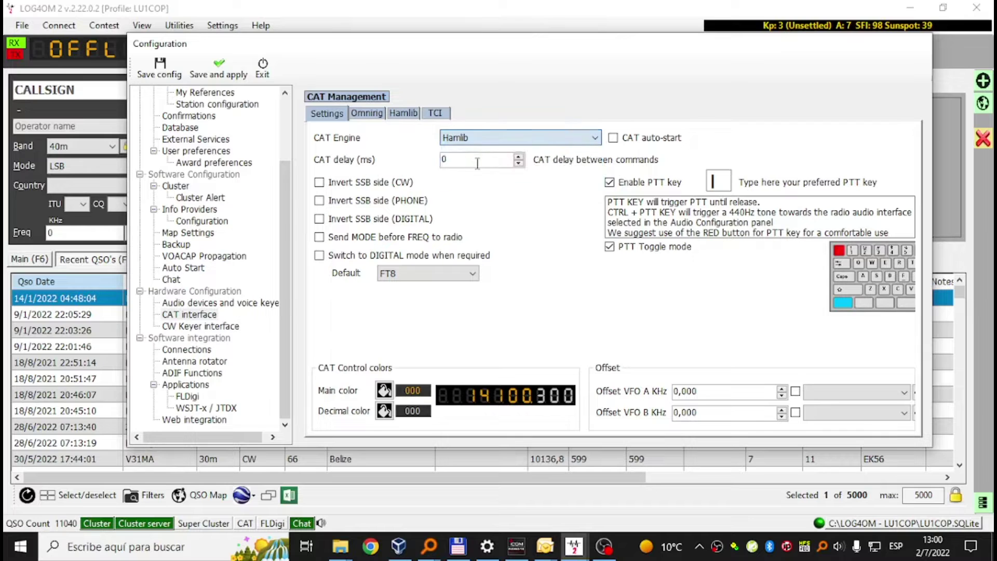
left_click(374, 118)
left_click(405, 114)
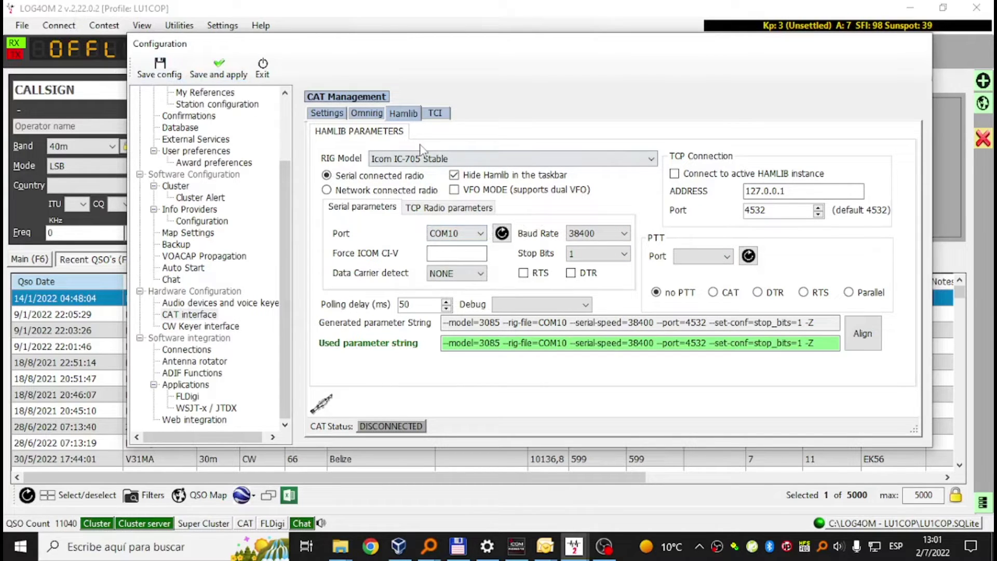
Set the rig model in the configuration's Hamlib parameters to Icom IC-7300 Stable
left_click(329, 117)
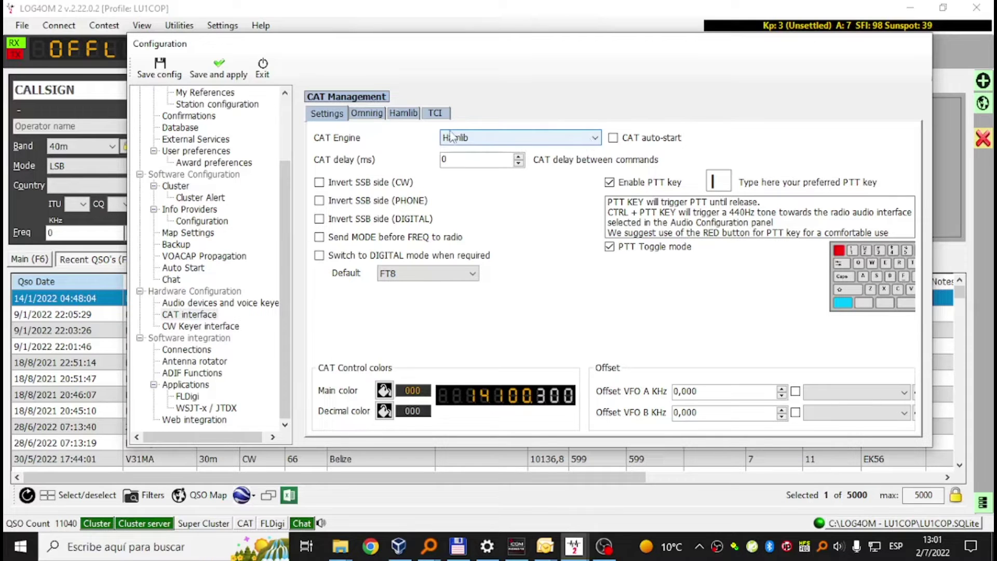
left_click(357, 117)
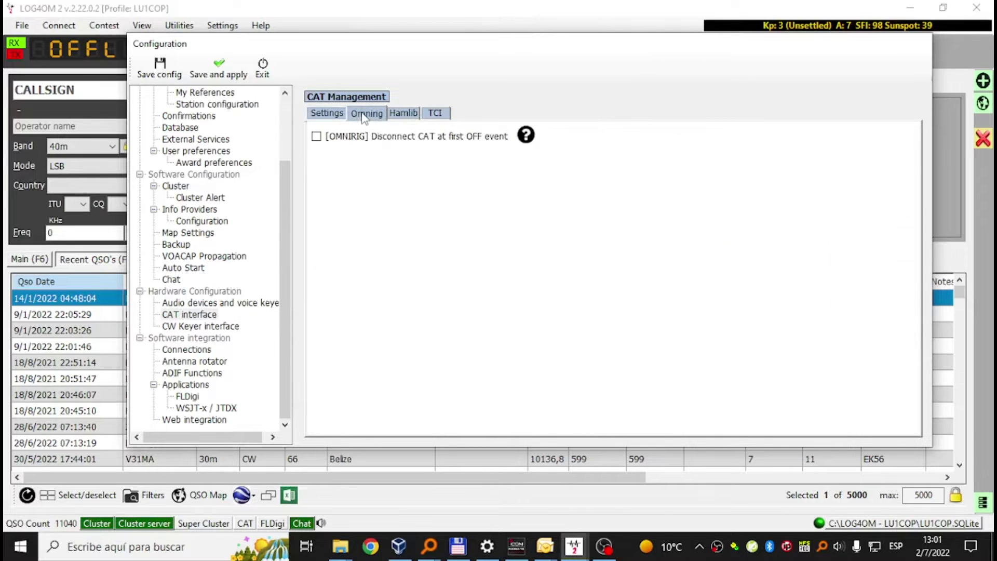
left_click(393, 115)
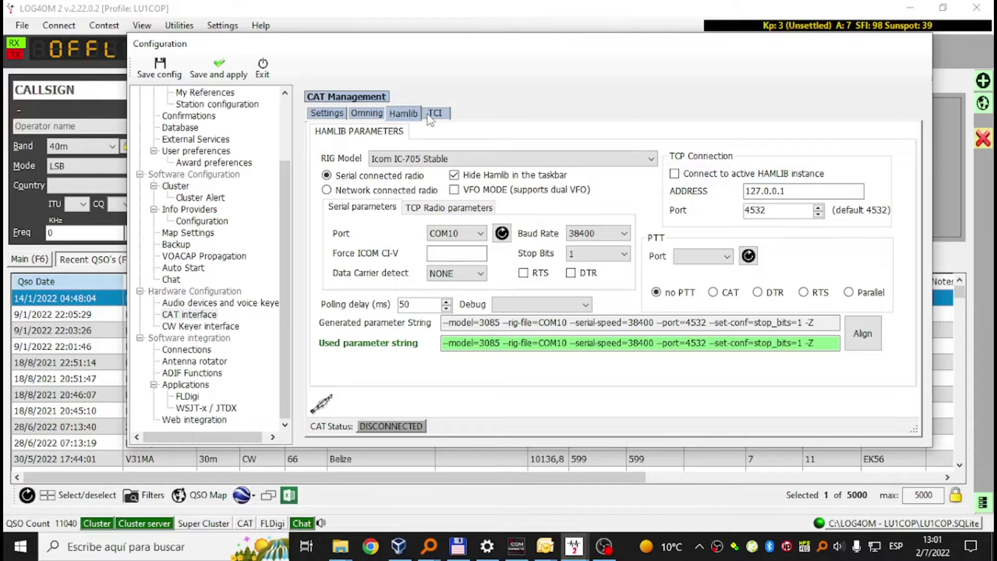
left_click(394, 156)
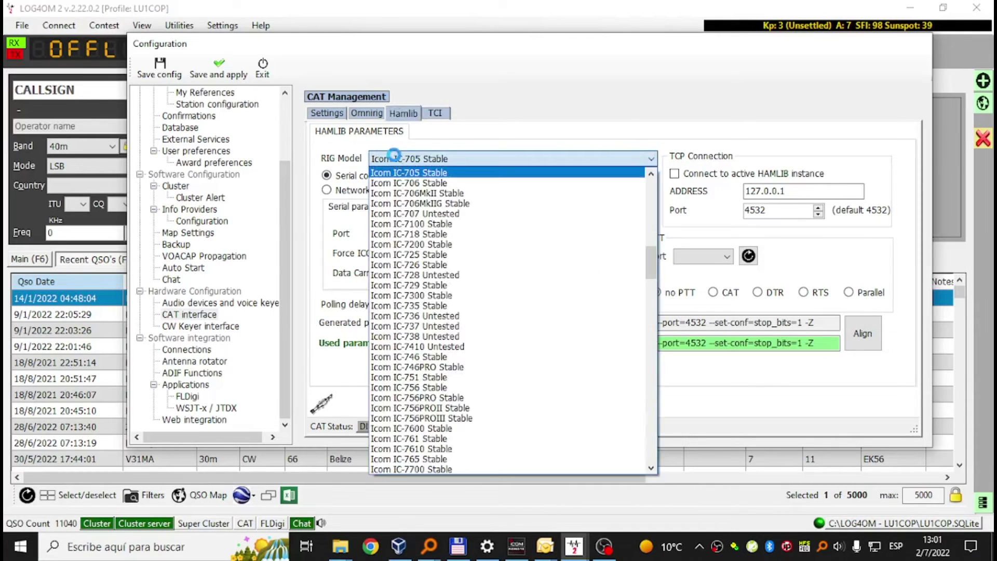
left_click(397, 160)
left_click(397, 159)
left_click(488, 296)
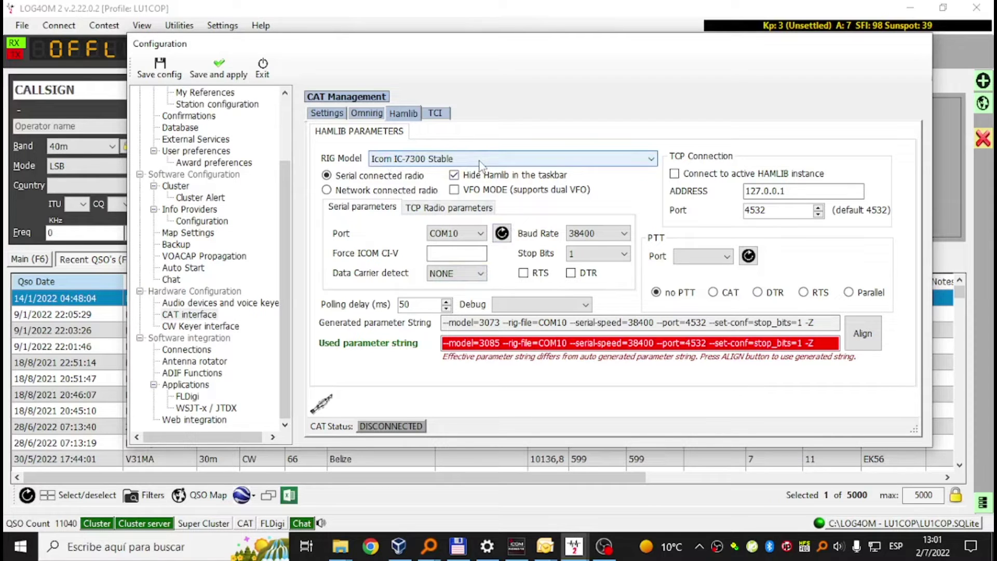
Check the COM port number of the Prolific USB serial adapter in Windows Device Manager, and close it
left_click(173, 547)
type("admin")
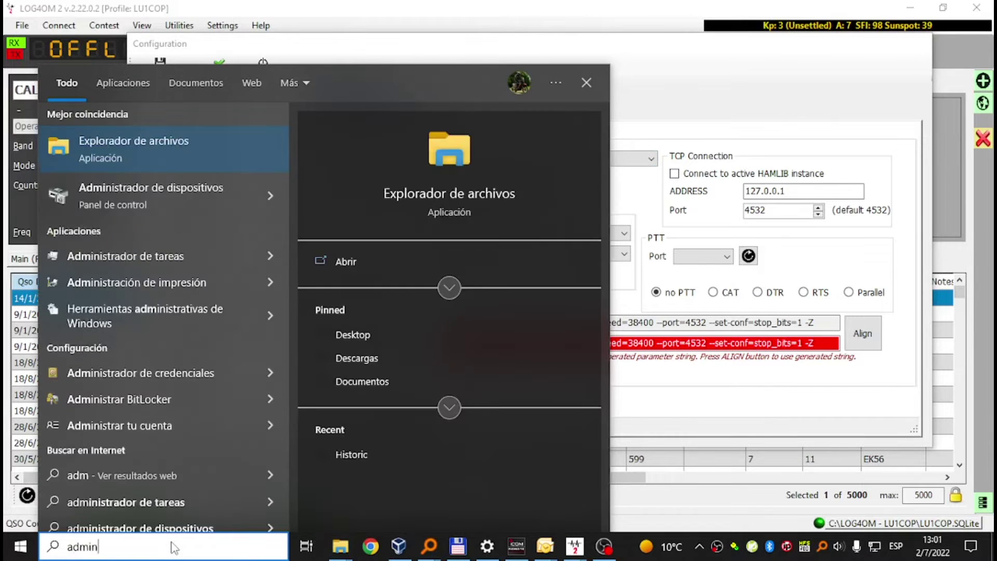
type("istr")
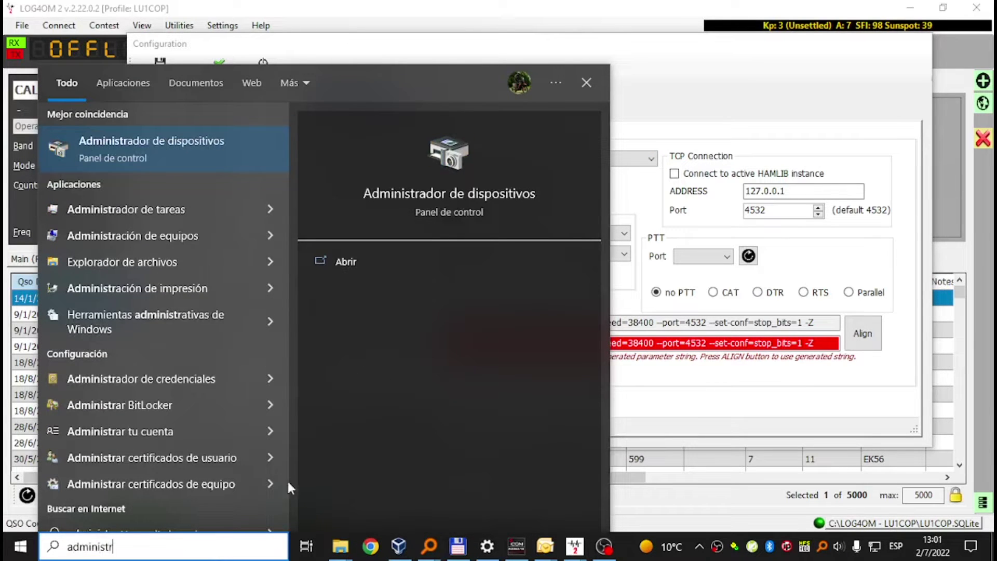
left_click(204, 166)
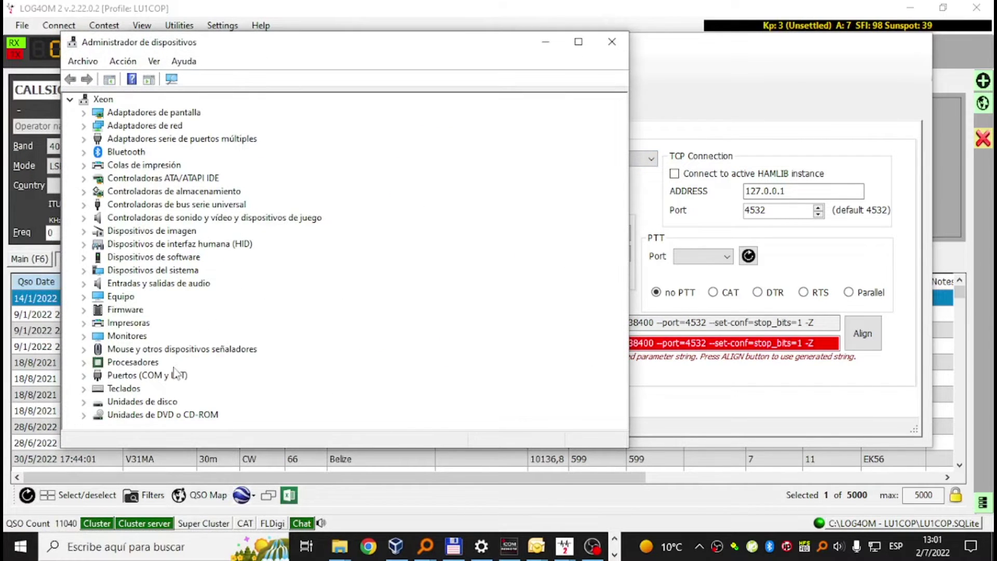
left_click(84, 375)
scroll(190, 358, "down", 1)
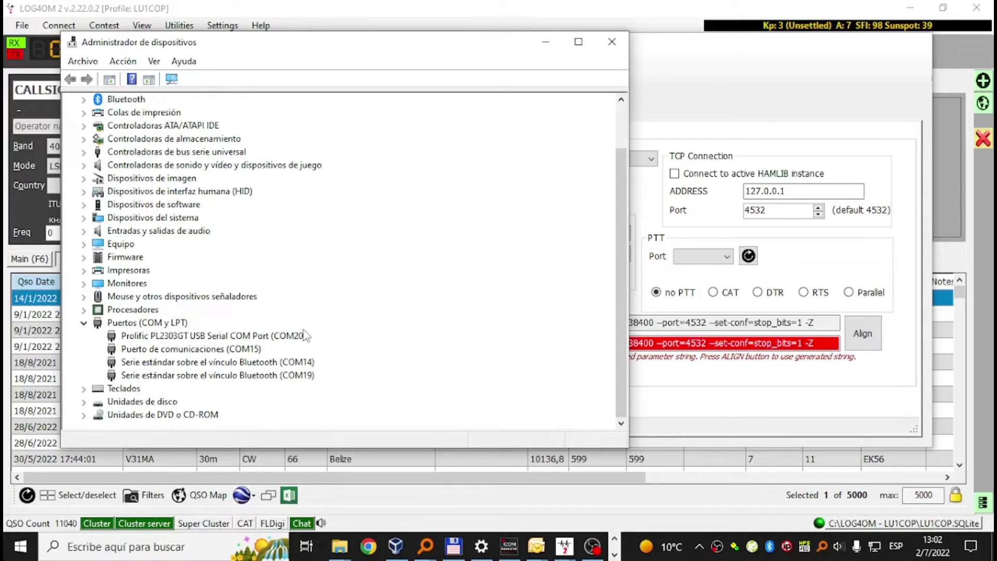
left_click(235, 337)
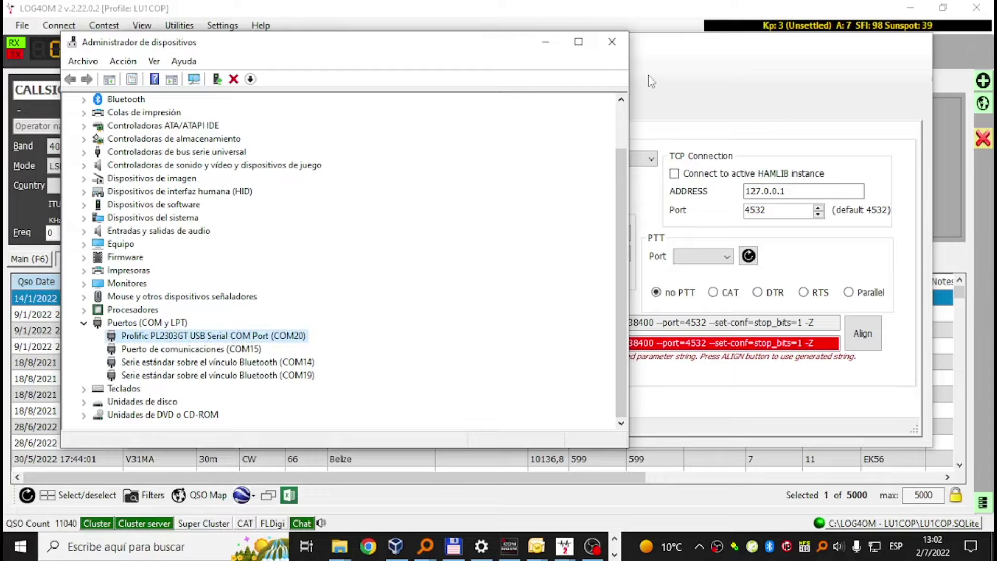
left_click(612, 42)
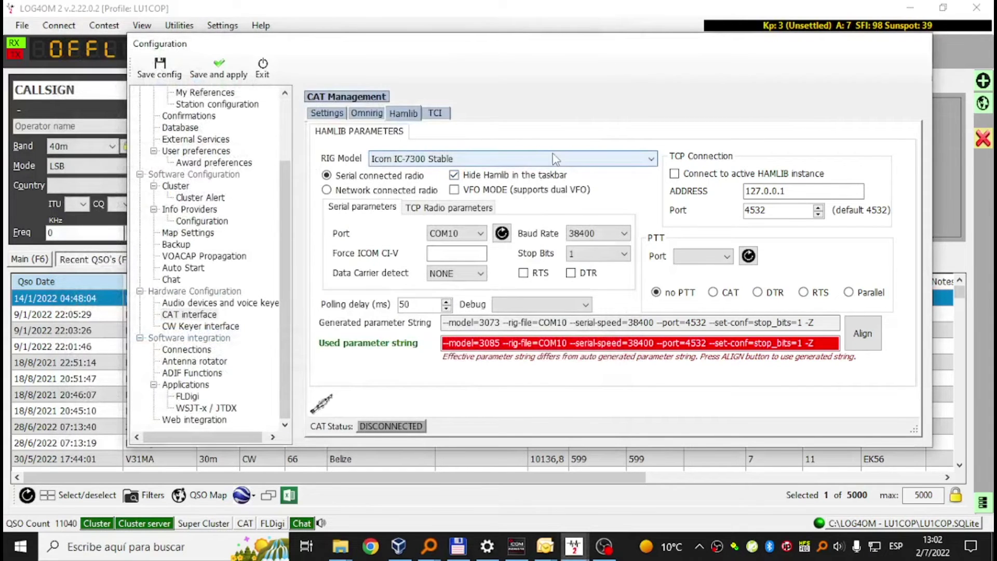
Set the Hamlib serial port to COM20 and the baud rate to 115200, and align the used parameter string
left_click(468, 238)
left_click(449, 272)
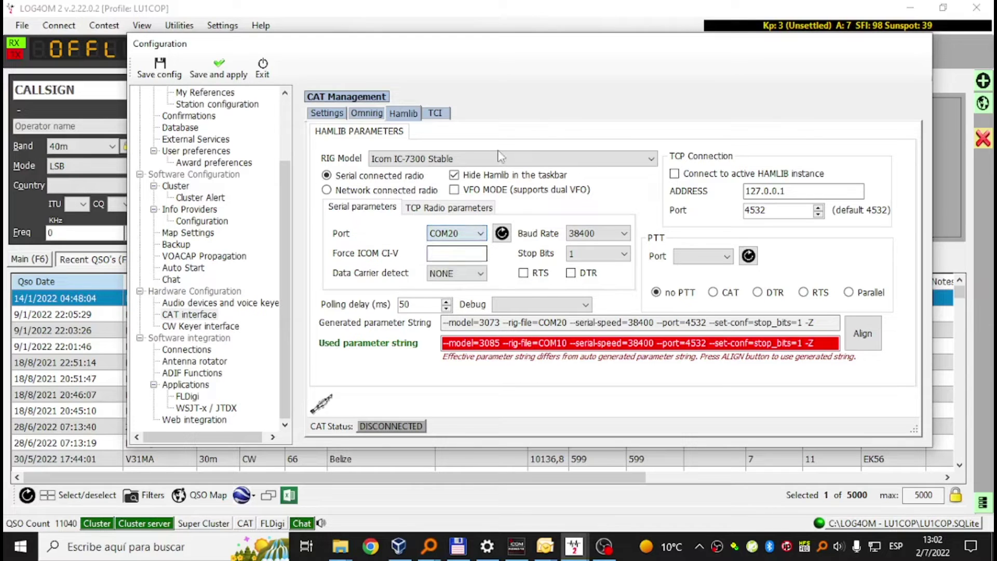
left_click(587, 235)
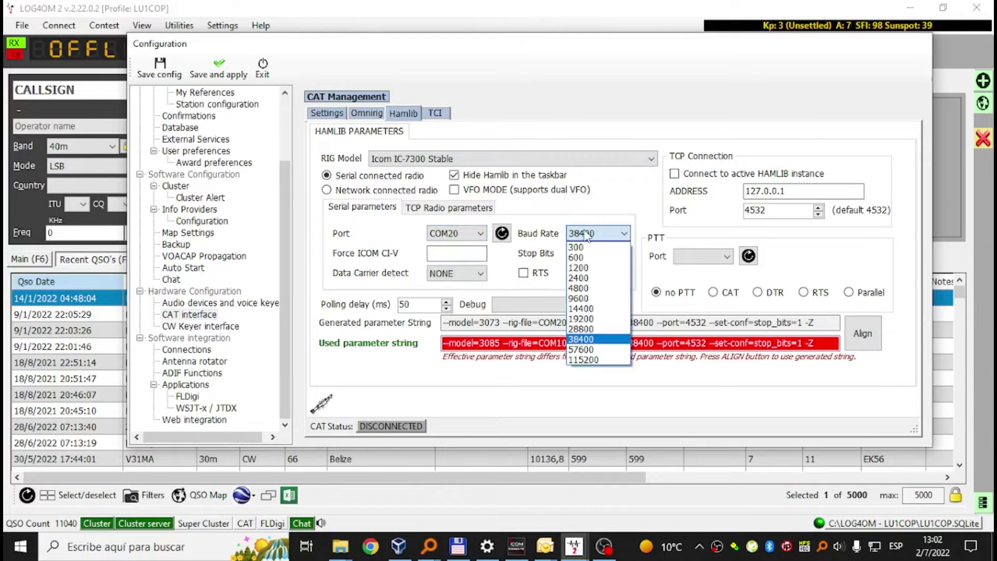
left_click(586, 235)
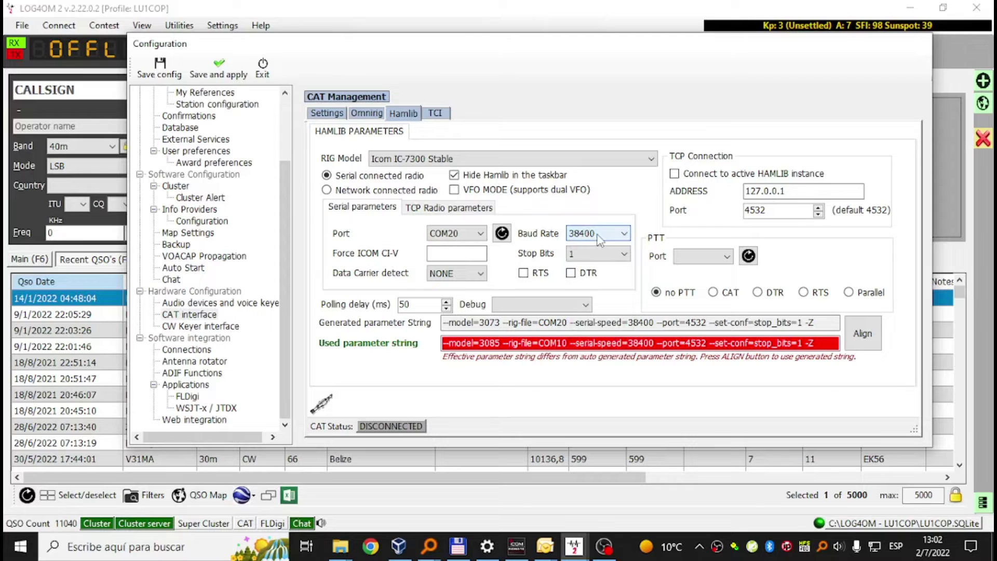
left_click(597, 239)
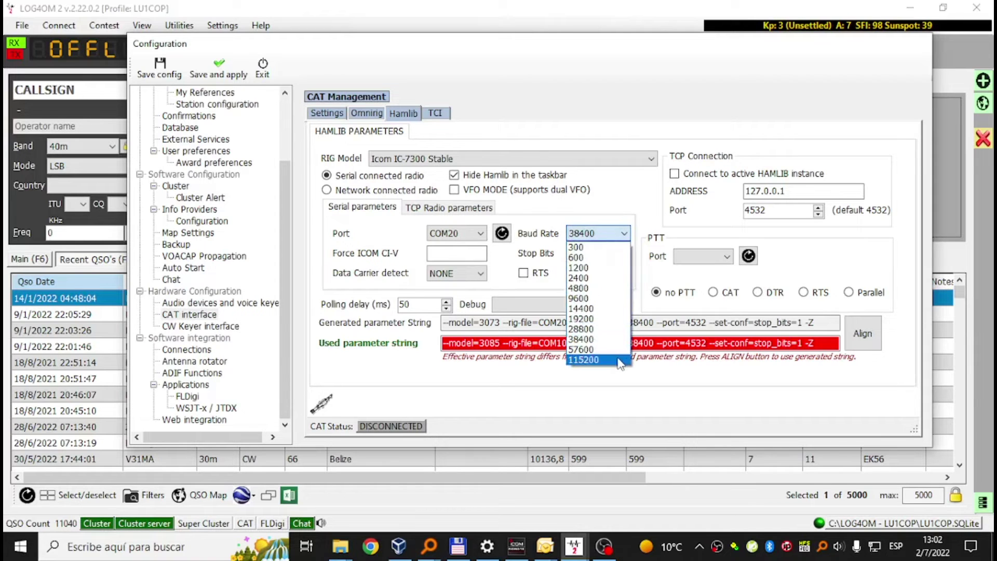
left_click(618, 360)
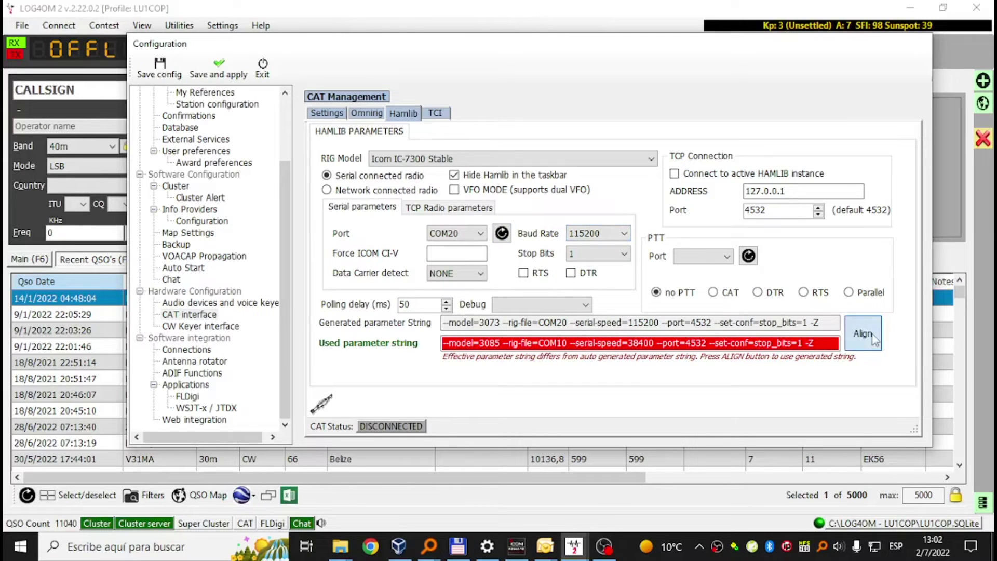
left_click(875, 348)
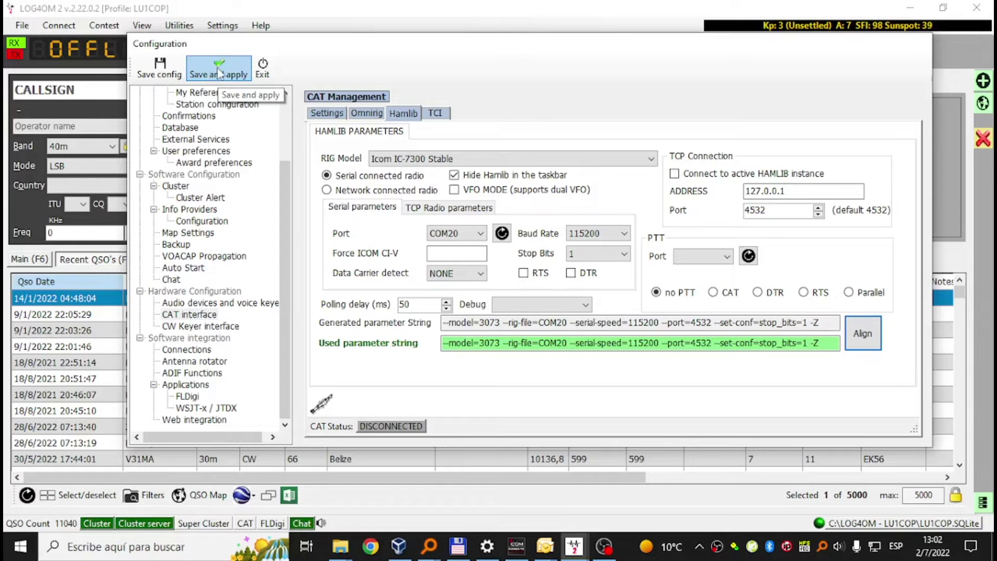
Change the Hamlib rig model to Icom IC-705 Stable
left_click(498, 158)
scroll(467, 205, "up", 2)
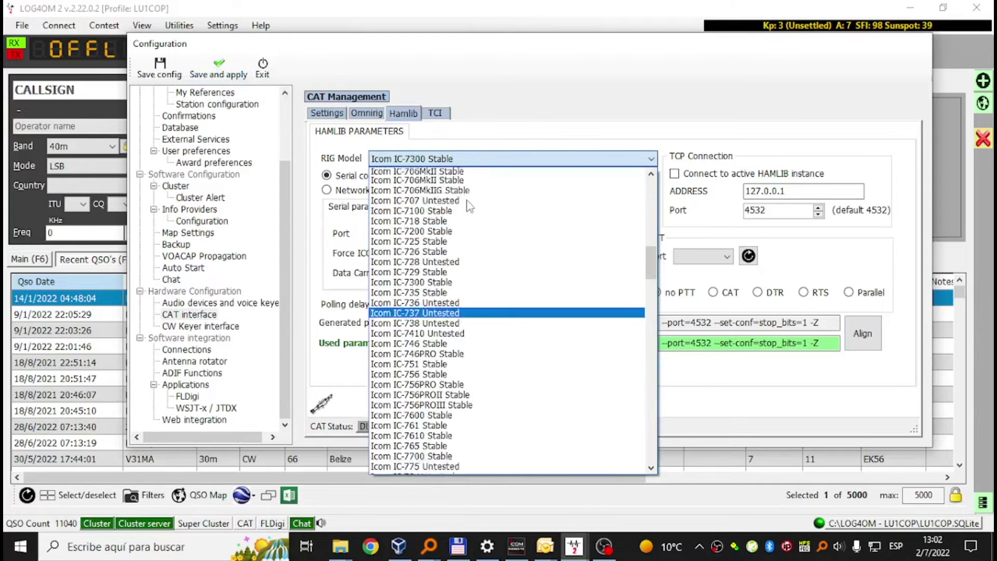
scroll(469, 207, "up", 4)
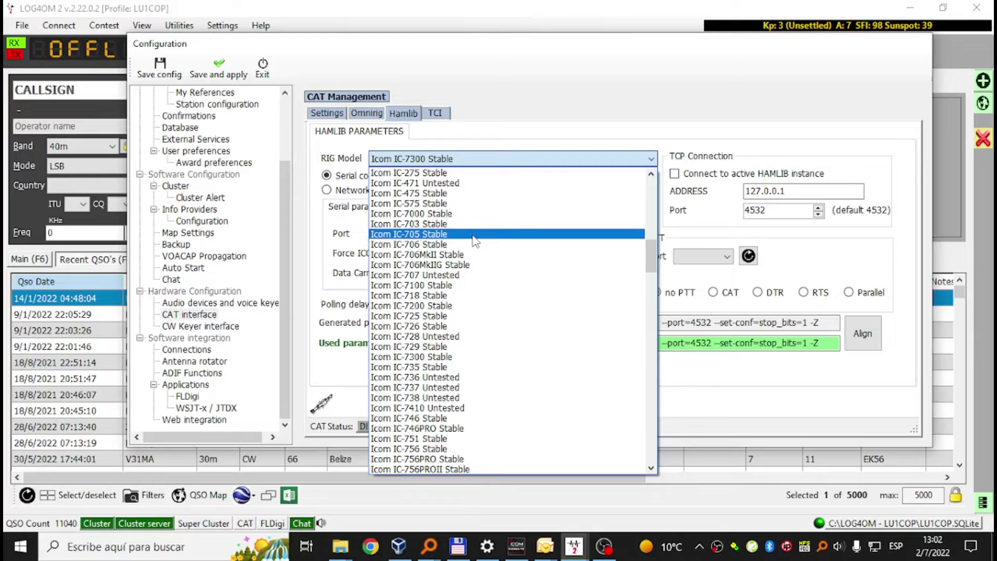
left_click(473, 234)
Set the serial port to COM10 at 19200 baud with the used parameter string aligned, and close the configuration
left_click(479, 234)
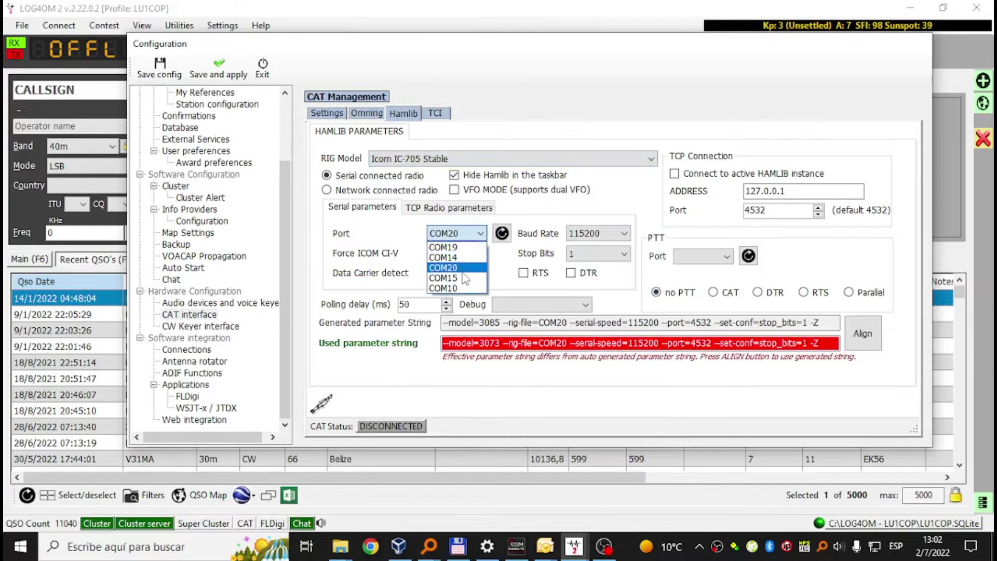
left_click(461, 288)
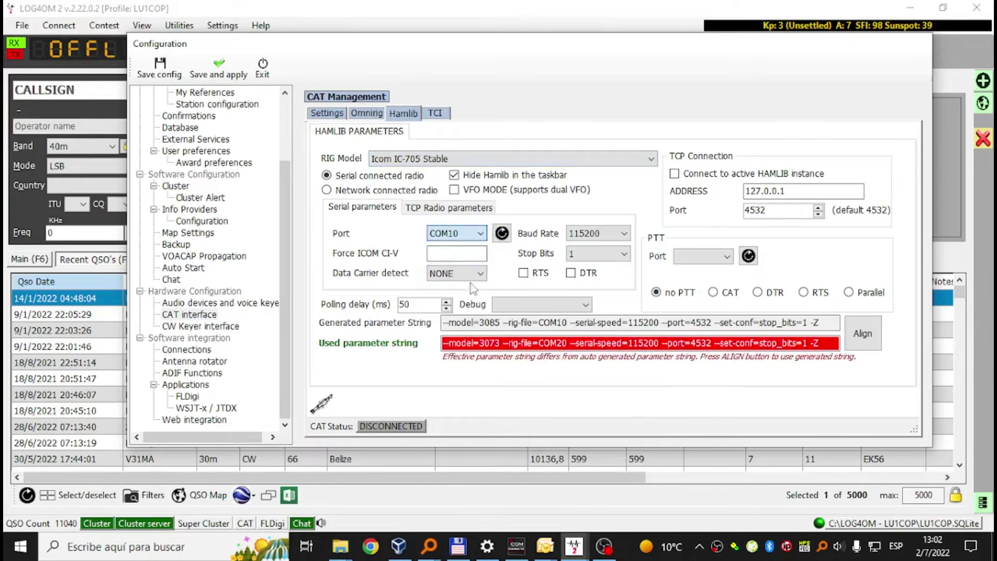
left_click(614, 233)
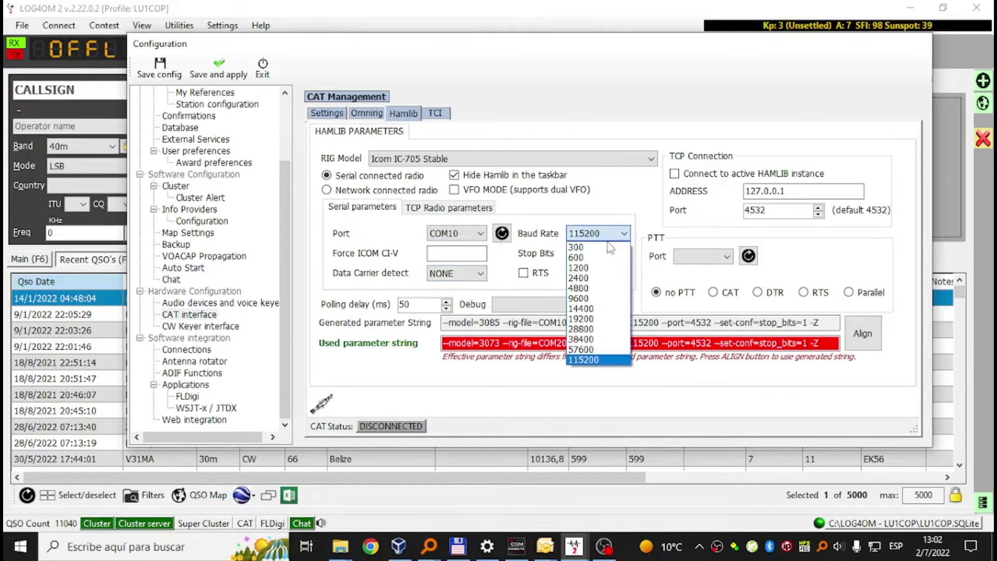
left_click(597, 318)
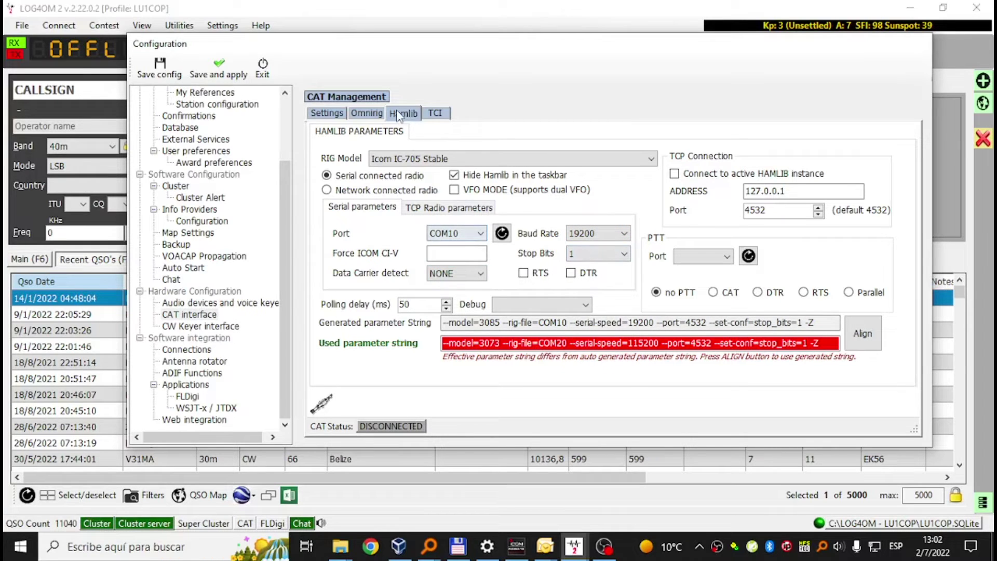
left_click(862, 333)
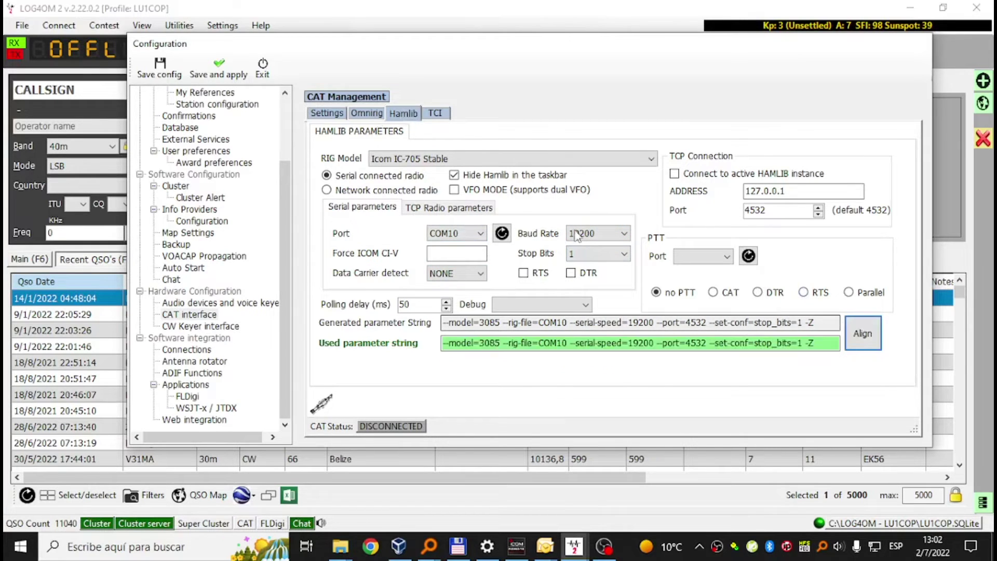
left_click(262, 68)
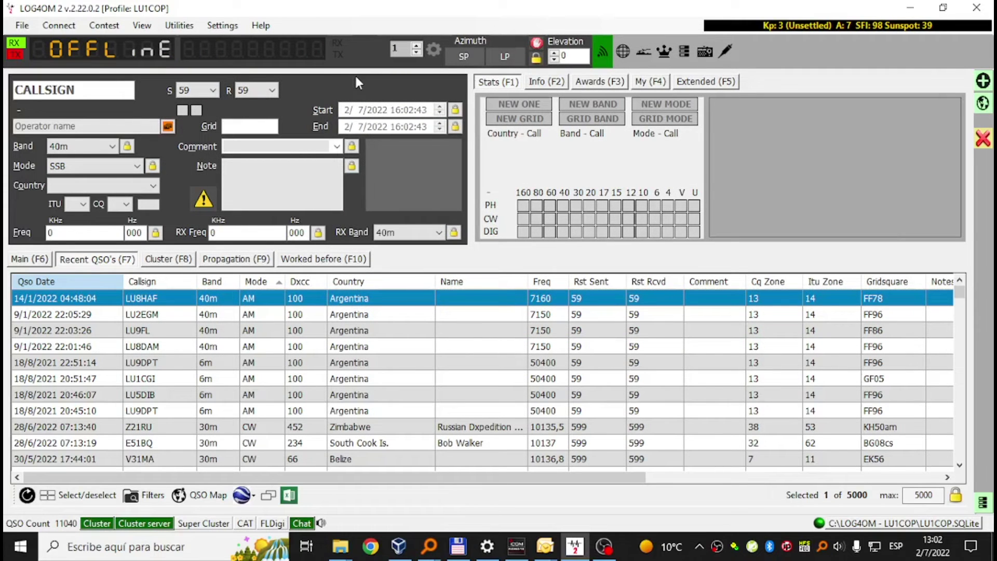
Start the CAT connection to the radio
left_click(56, 27)
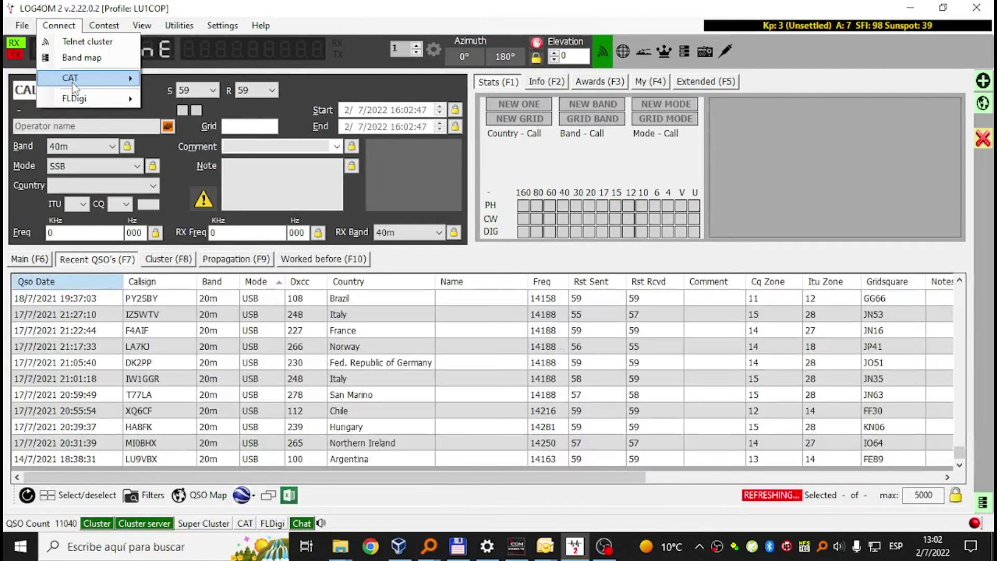
mouse_move(72, 79)
left_click(186, 97)
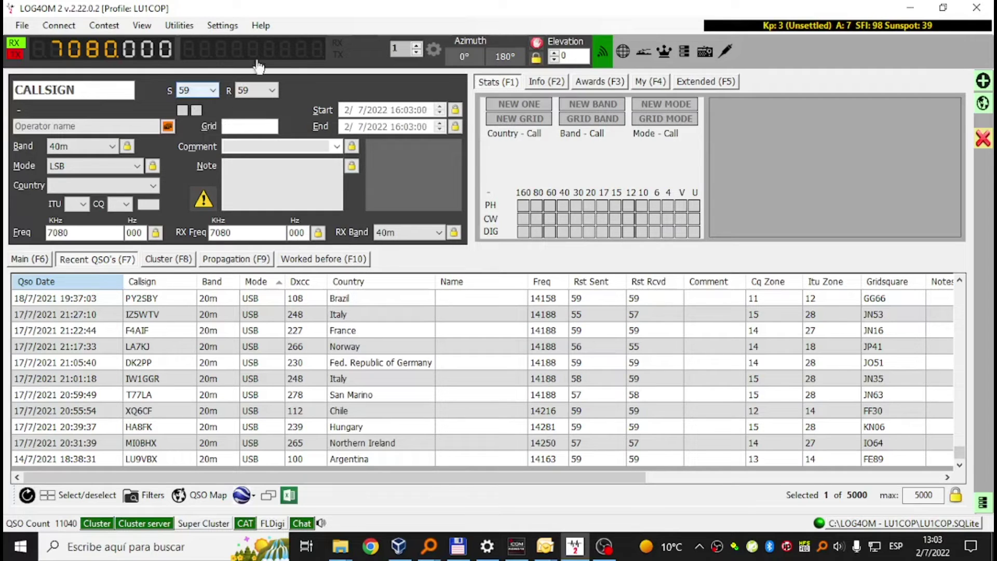
Examine the PTT key option on the CAT interface page of the program configuration, and close it without changes
left_click(217, 29)
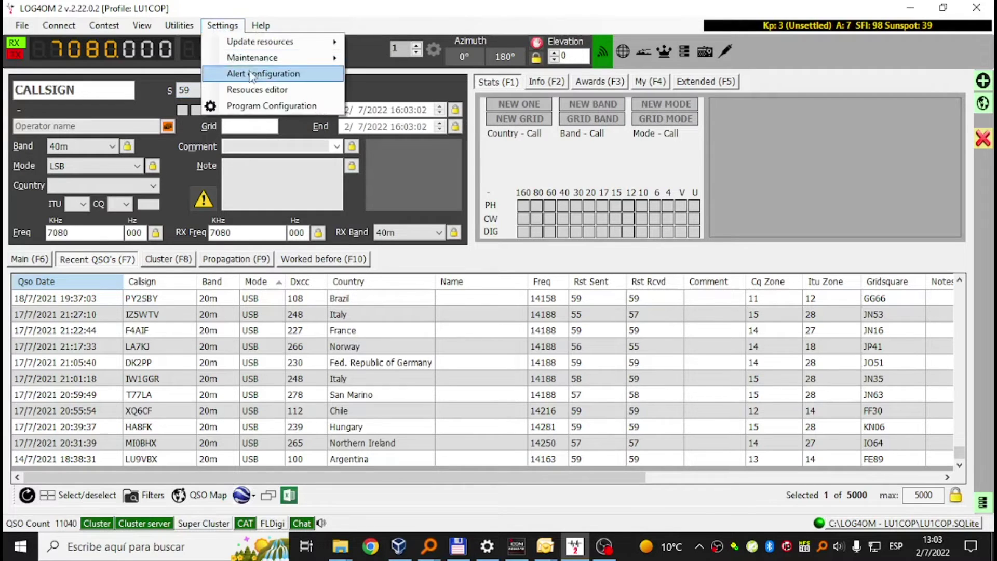
left_click(259, 108)
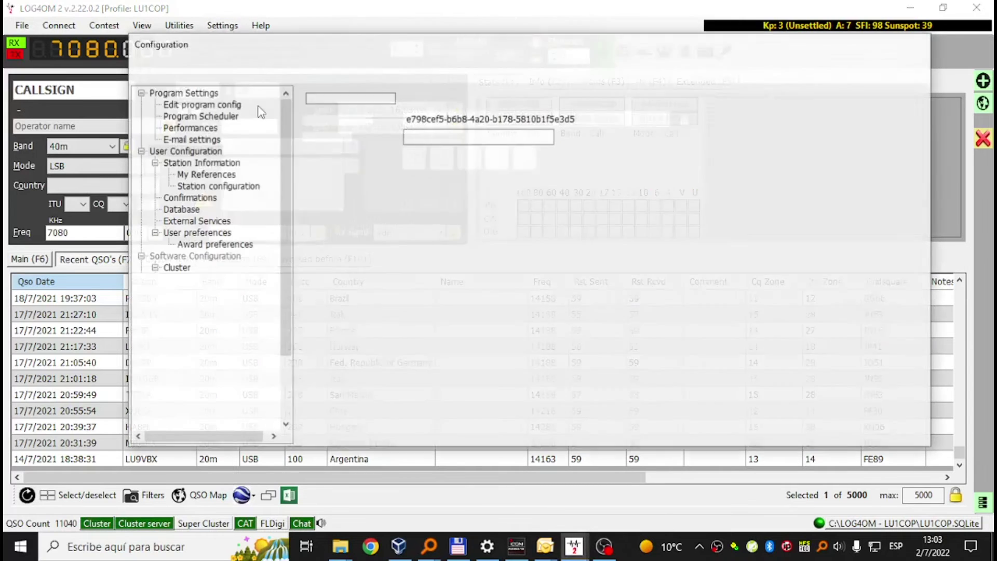
scroll(210, 318, "down", 3)
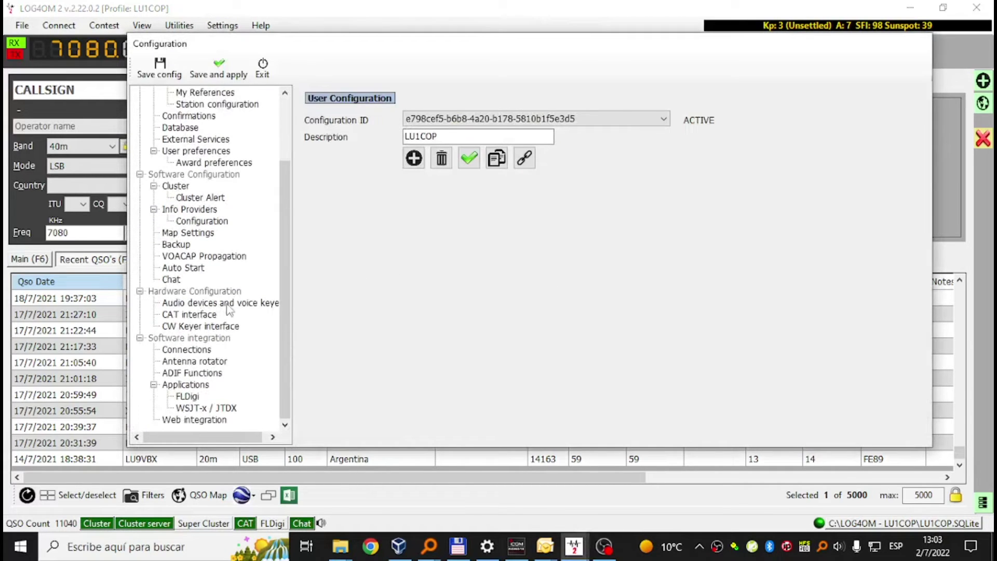
left_click(191, 315)
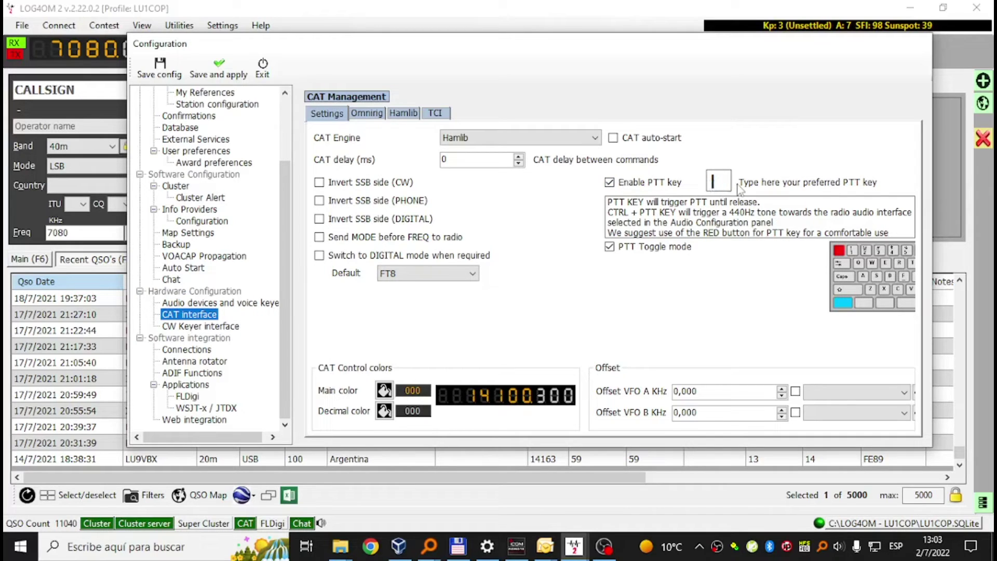
left_click(715, 181)
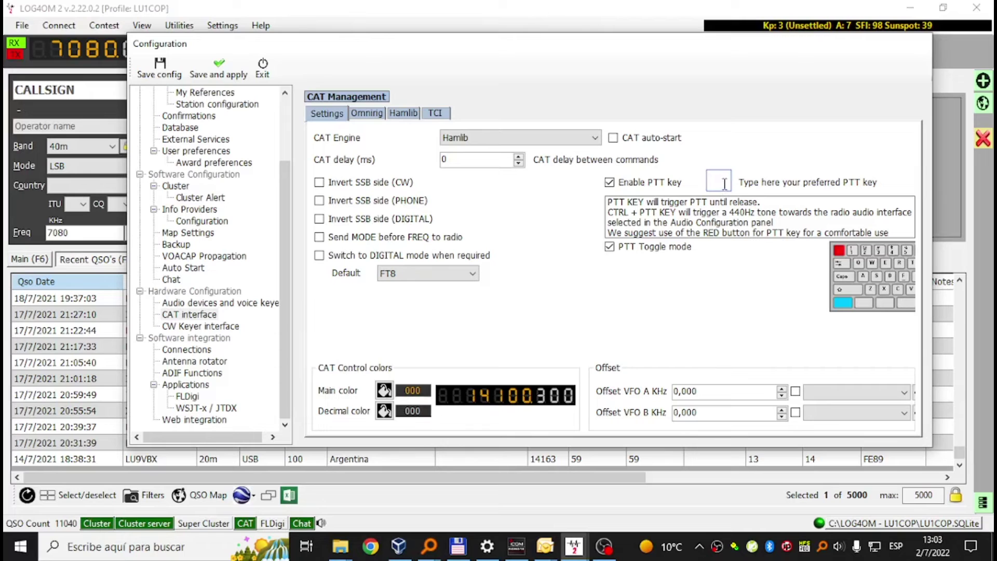
left_click(263, 68)
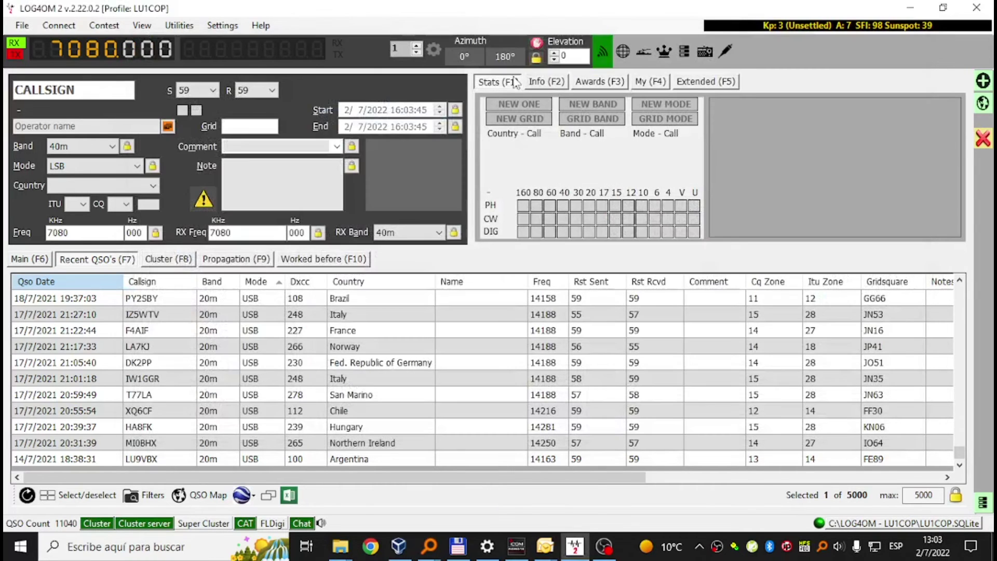
Stop the CAT connection
left_click(60, 27)
mouse_move(82, 79)
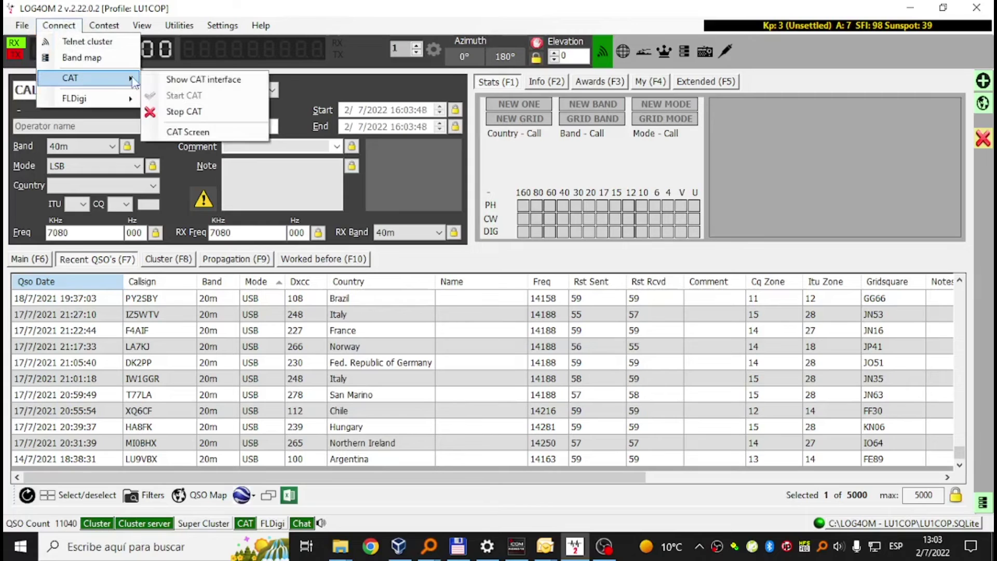
left_click(169, 111)
Examine the serial parameters and PTT options in the Hamlib connection window, and close it
left_click(59, 25)
mouse_move(83, 79)
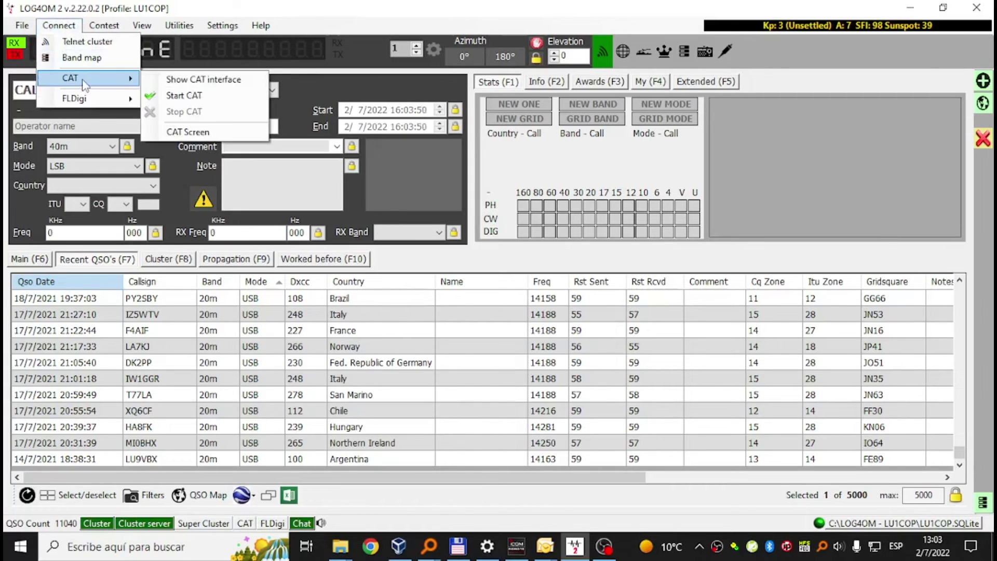
left_click(234, 82)
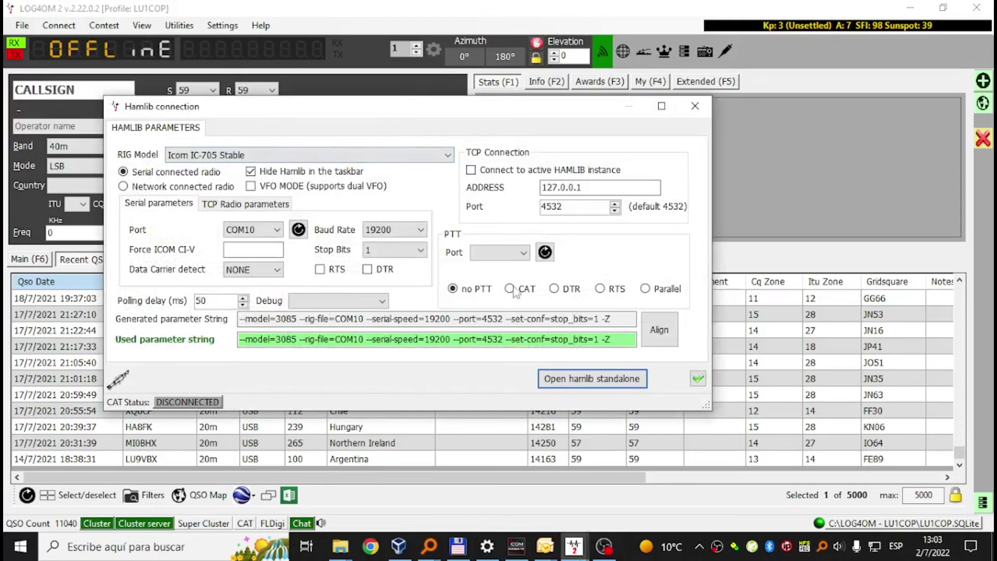
left_click(693, 119)
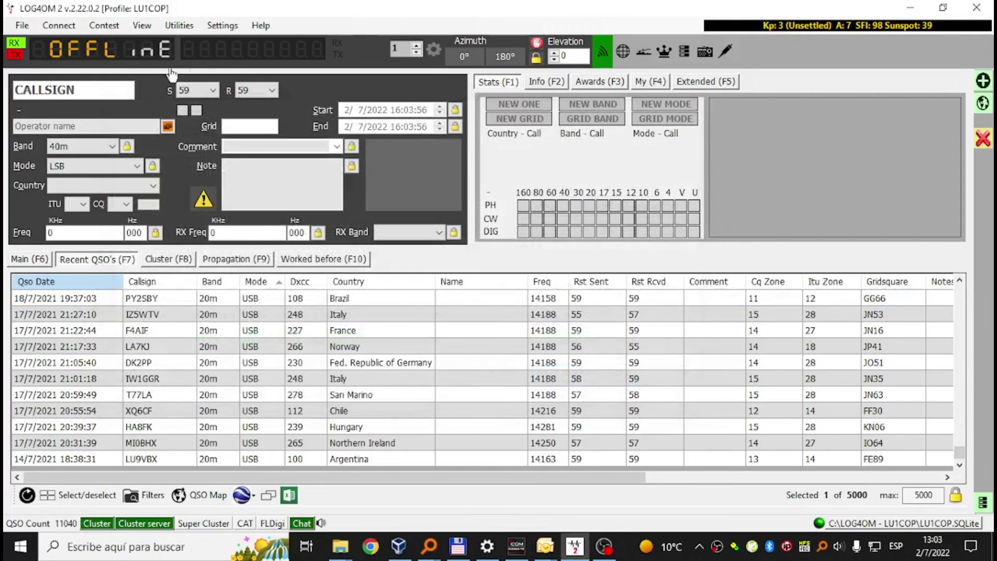
left_click(27, 26)
mouse_move(59, 26)
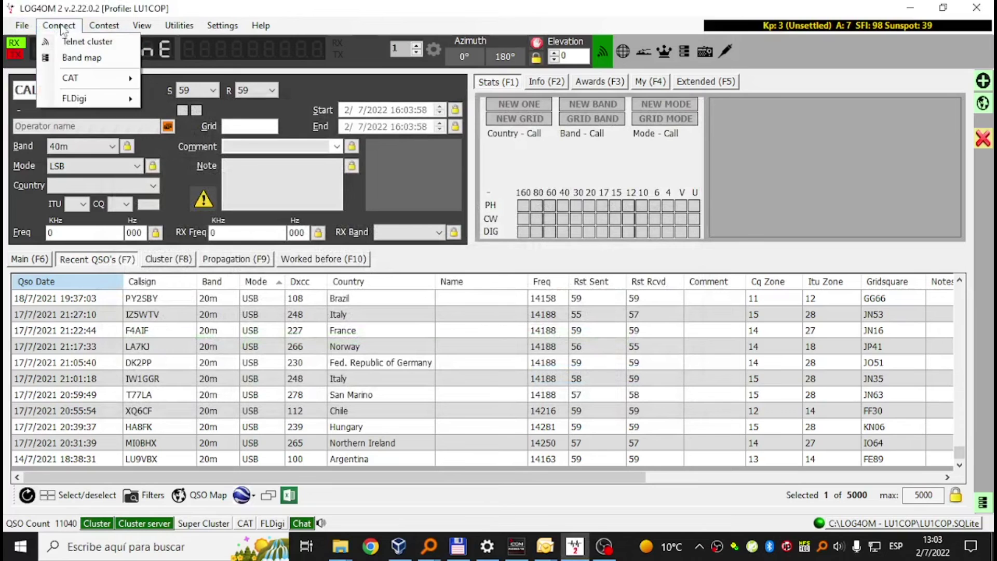
mouse_move(78, 80)
left_click(197, 80)
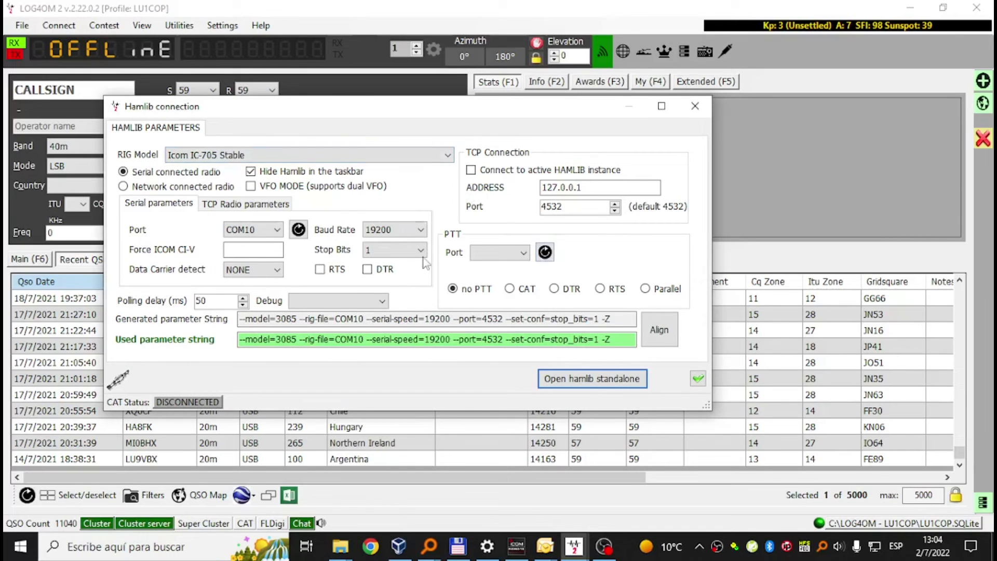
left_click(694, 106)
Review the CAT engine and delay settings in the program configuration, and exit without changes
left_click(222, 26)
left_click(222, 105)
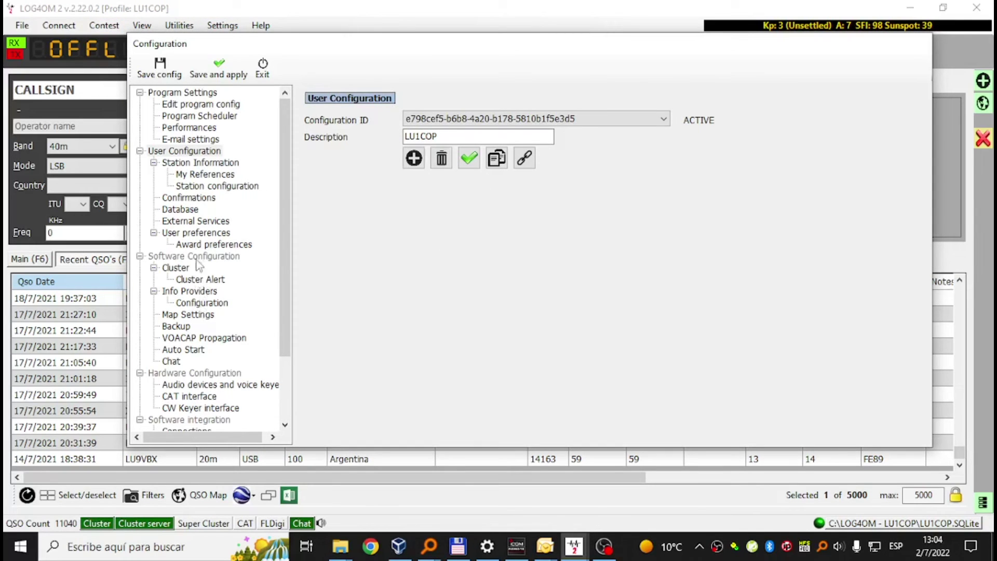
left_click(196, 397)
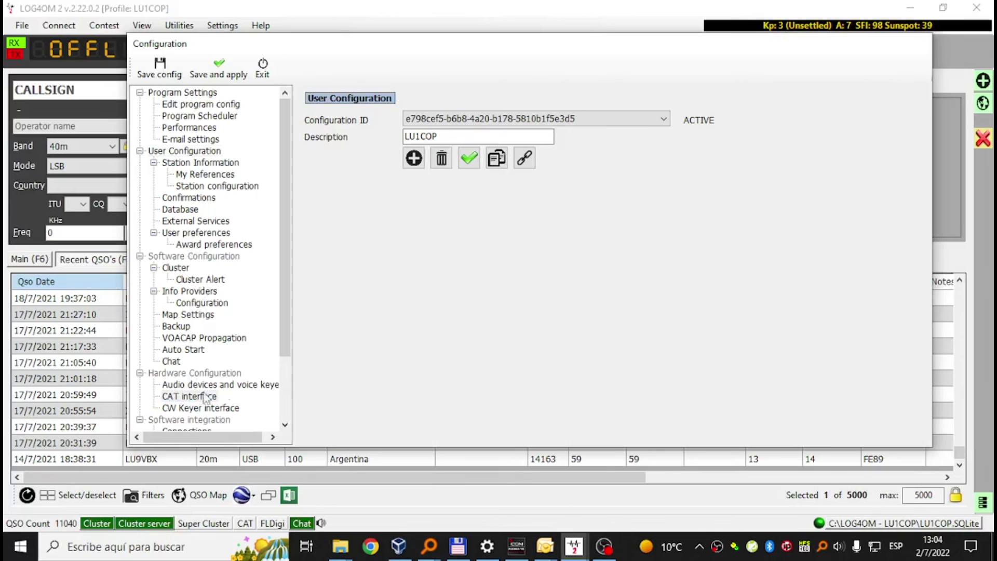
left_click(195, 397)
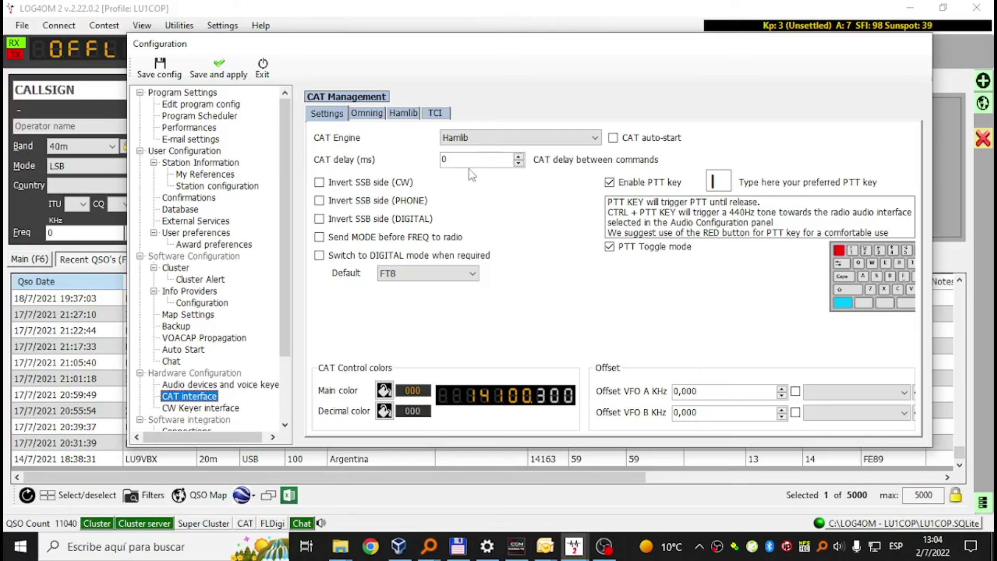
left_click(262, 65)
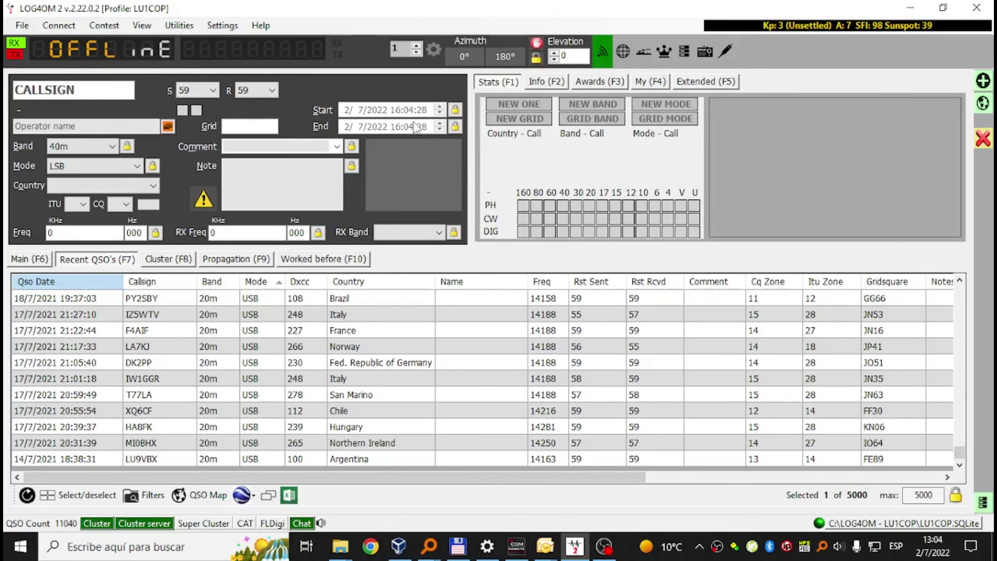